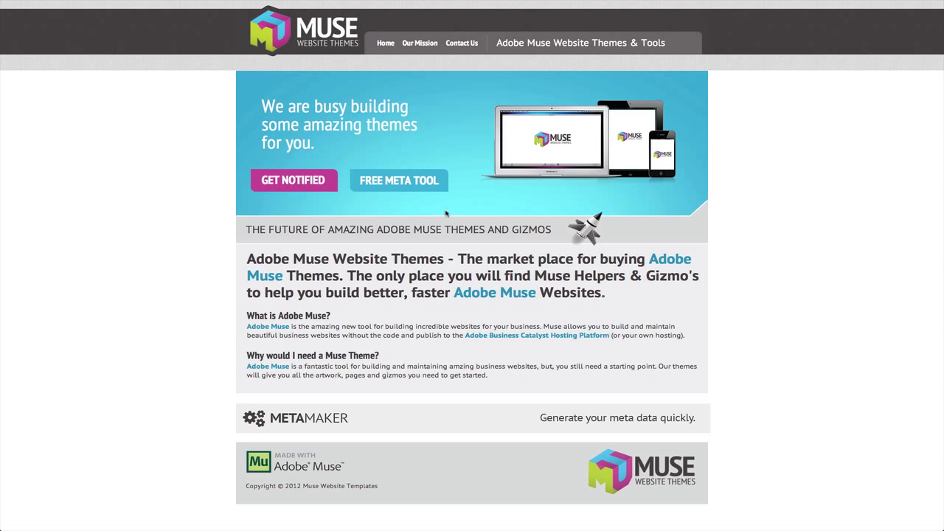
Show the notification sign-up form in the site banner and expand the METAMAKER section below the article
{"action": "left_click", "coordinate": [317, 186]}
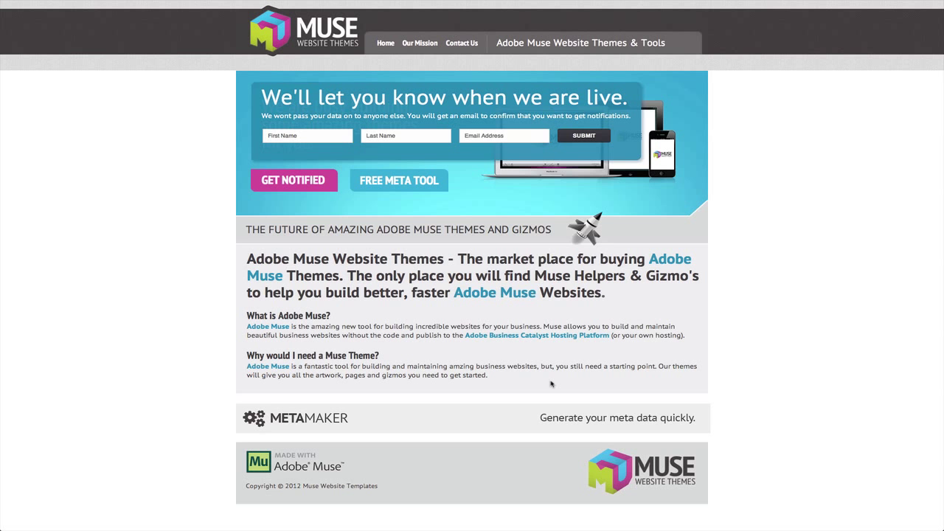
{"action": "scroll", "coordinate": [517, 385], "scroll_direction": "down", "scroll_amount": 1}
{"action": "left_click", "coordinate": [420, 421]}
{"action": "scroll", "coordinate": [428, 425], "scroll_direction": "down", "scroll_amount": 4}
{"action": "scroll", "coordinate": [426, 347], "scroll_direction": "down", "scroll_amount": 1}
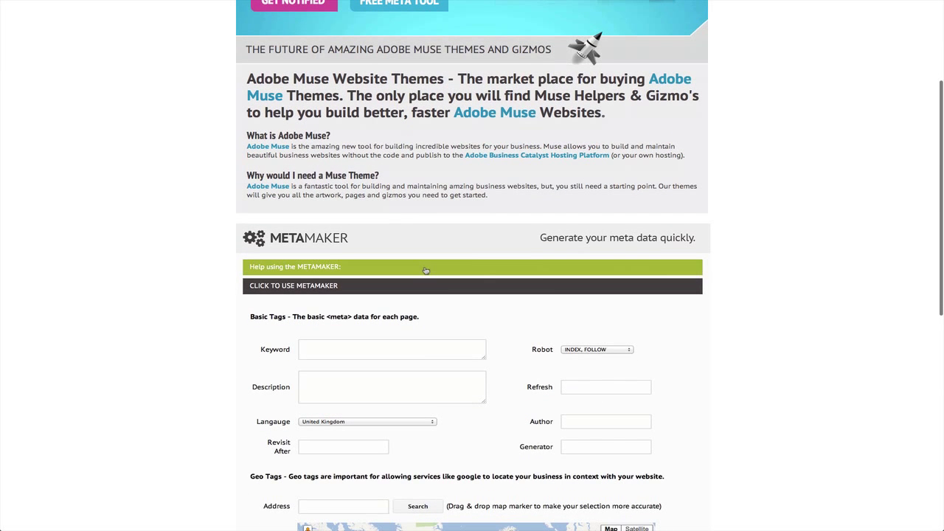
Open the METAMAKER help section and read its guidance on meta tags and the generator
{"action": "left_click", "coordinate": [424, 268]}
{"action": "scroll", "coordinate": [472, 288], "scroll_direction": "down", "scroll_amount": 1}
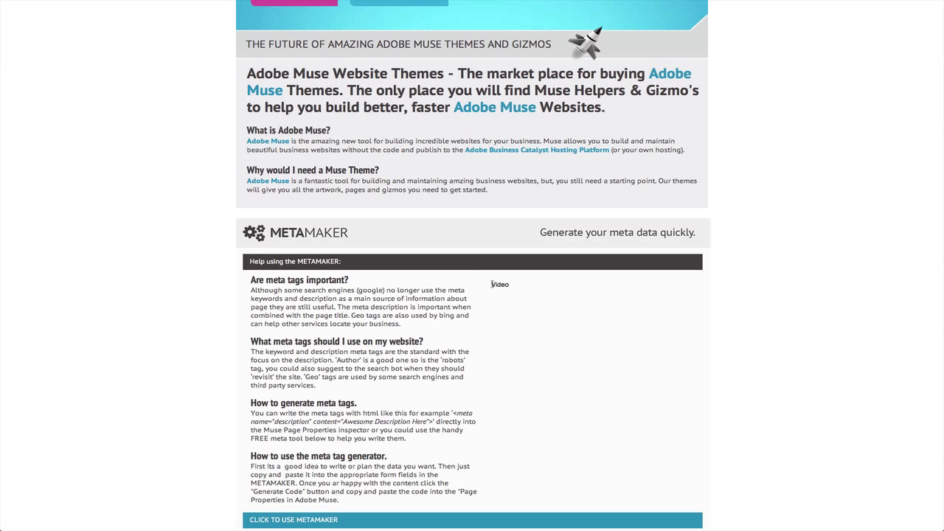
{"action": "scroll", "coordinate": [461, 305], "scroll_direction": "down", "scroll_amount": 3}
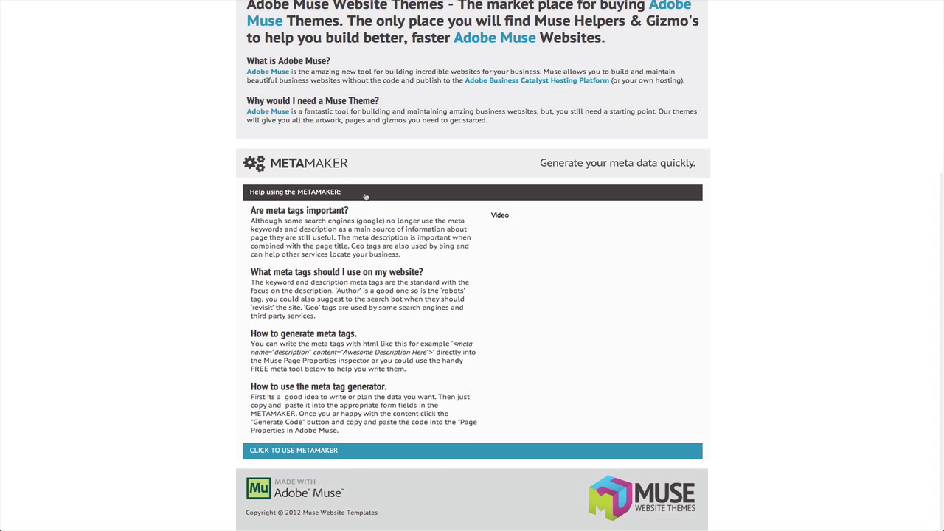
Return to the METAMAKER form and examine its Basic Tags, Geo Tags and code output sections
{"action": "left_click", "coordinate": [365, 193]}
{"action": "left_click", "coordinate": [352, 452]}
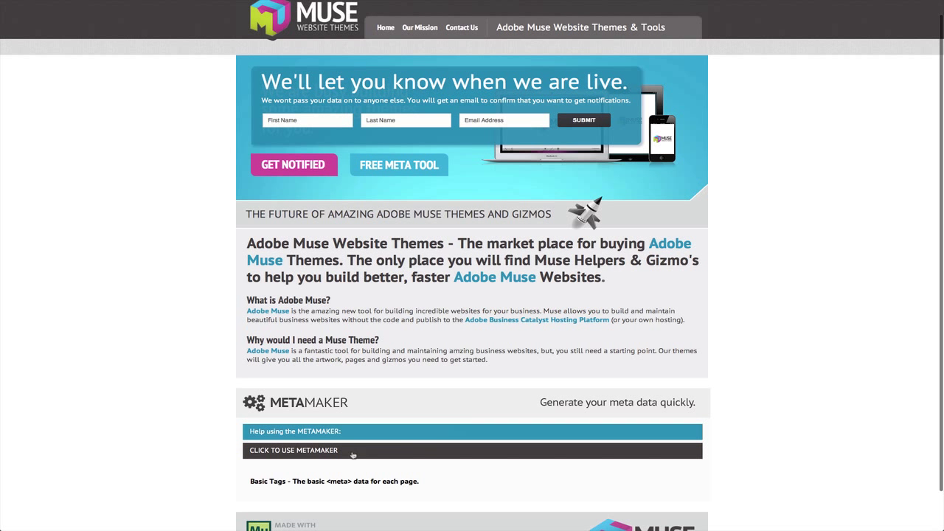
{"action": "scroll", "coordinate": [376, 443], "scroll_direction": "down", "scroll_amount": 5}
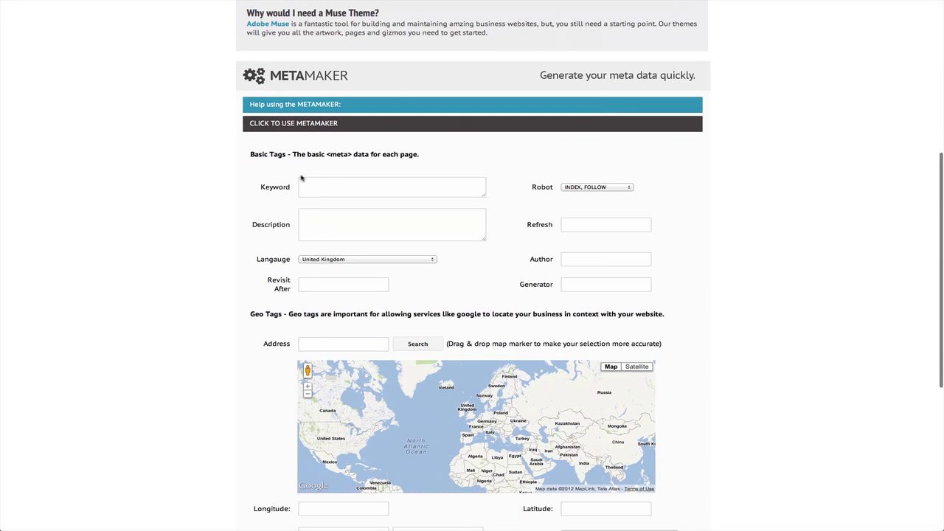
{"action": "left_click", "coordinate": [317, 184]}
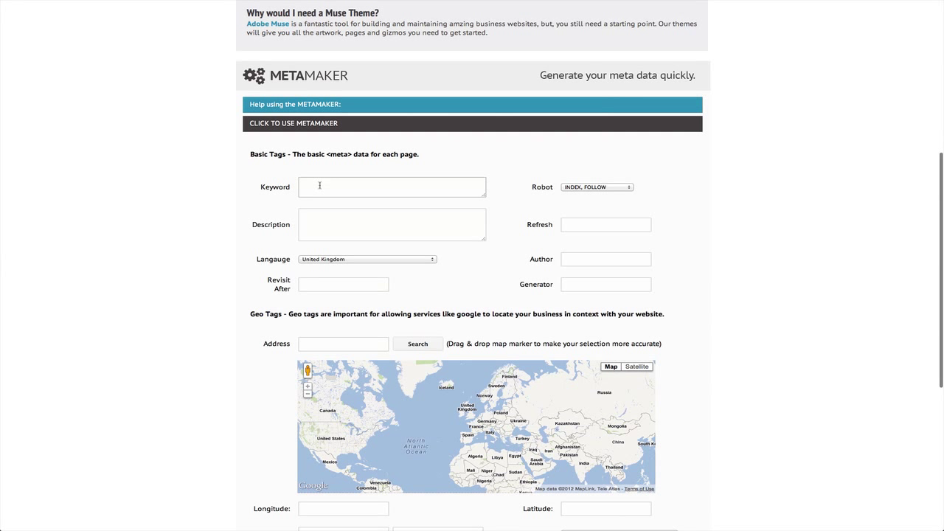
{"action": "left_click", "coordinate": [376, 221]}
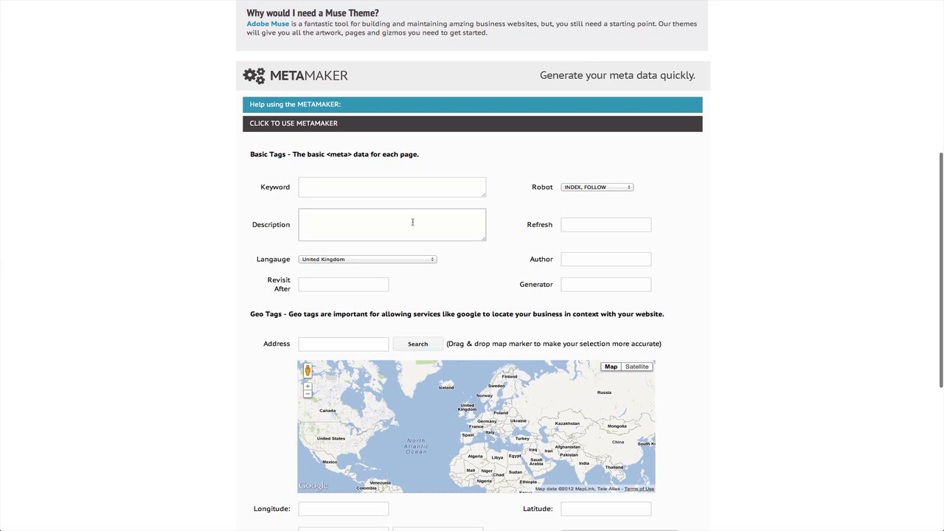
{"action": "scroll", "coordinate": [400, 210], "scroll_direction": "down", "scroll_amount": 3}
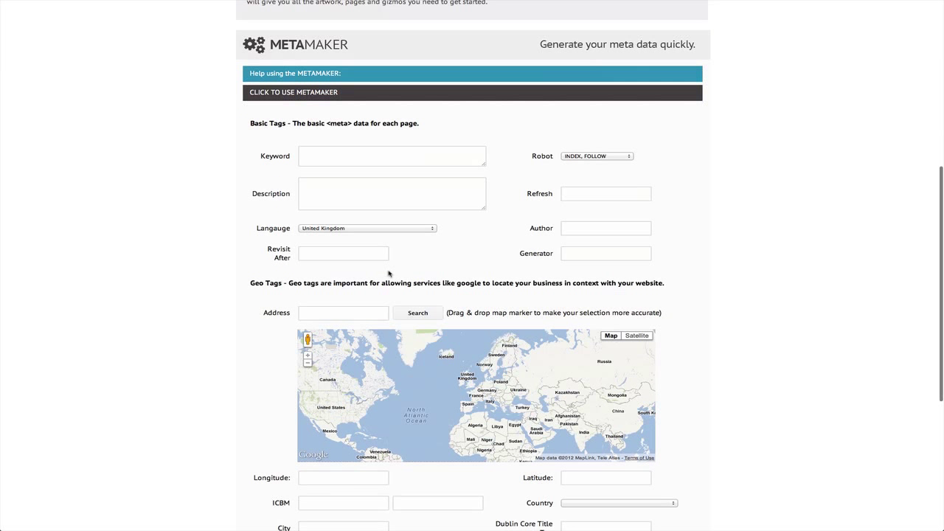
{"action": "scroll", "coordinate": [467, 191], "scroll_direction": "up", "scroll_amount": 4}
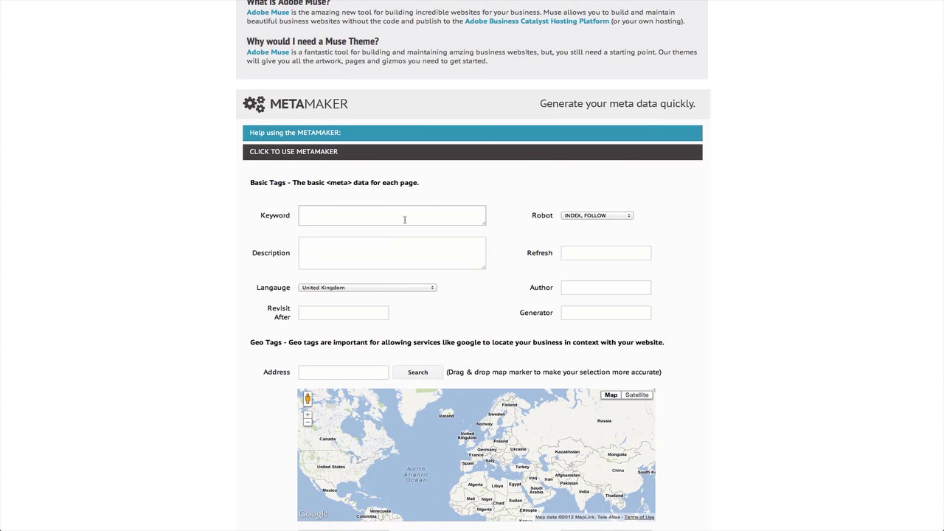
{"action": "scroll", "coordinate": [481, 292], "scroll_direction": "down", "scroll_amount": 3}
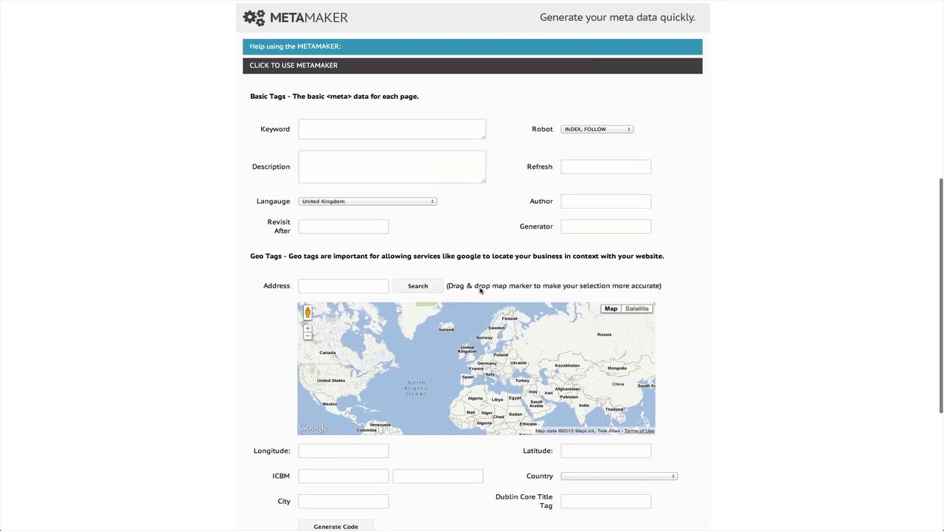
{"action": "scroll", "coordinate": [447, 214], "scroll_direction": "down", "scroll_amount": 2}
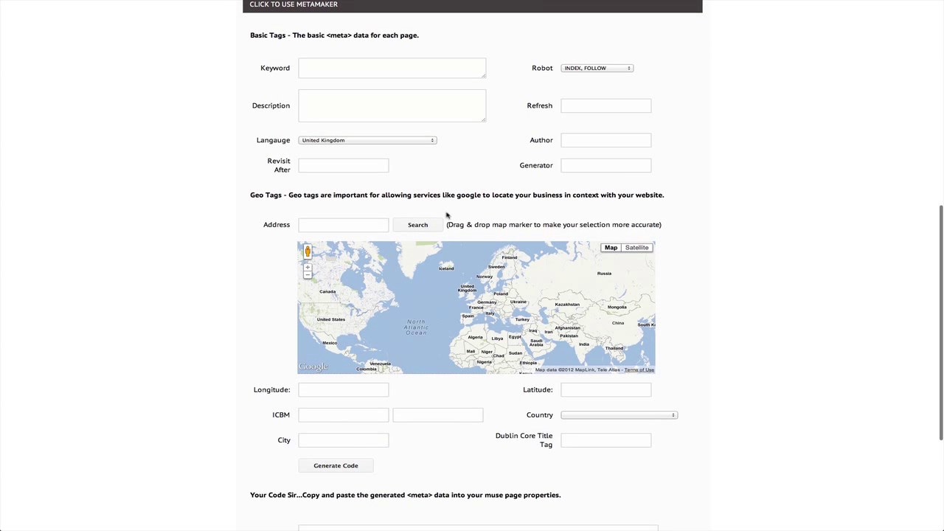
{"action": "scroll", "coordinate": [448, 214], "scroll_direction": "up", "scroll_amount": 3}
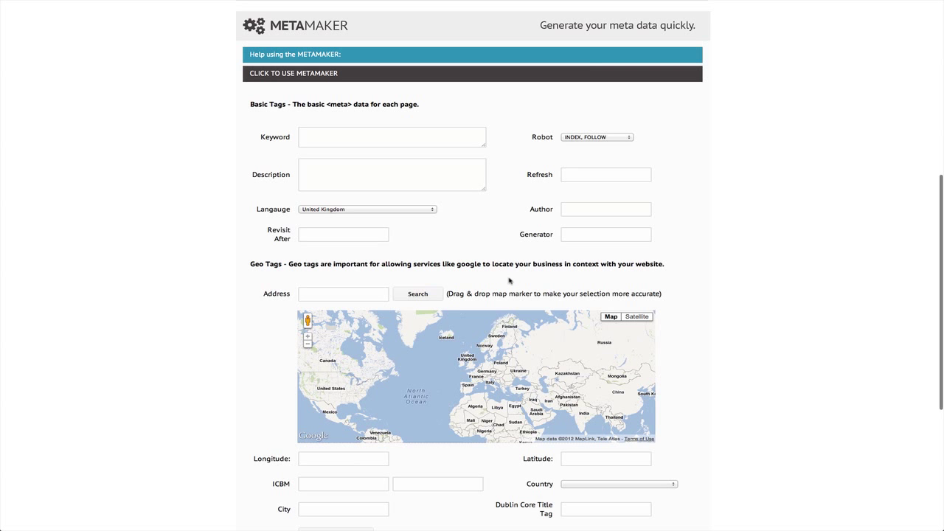
Copy the comma-separated keyword list from the untitled TextEdit note into the METAMAKER Keyword field in Chrome
{"action": "key", "text": "super+Tab"}
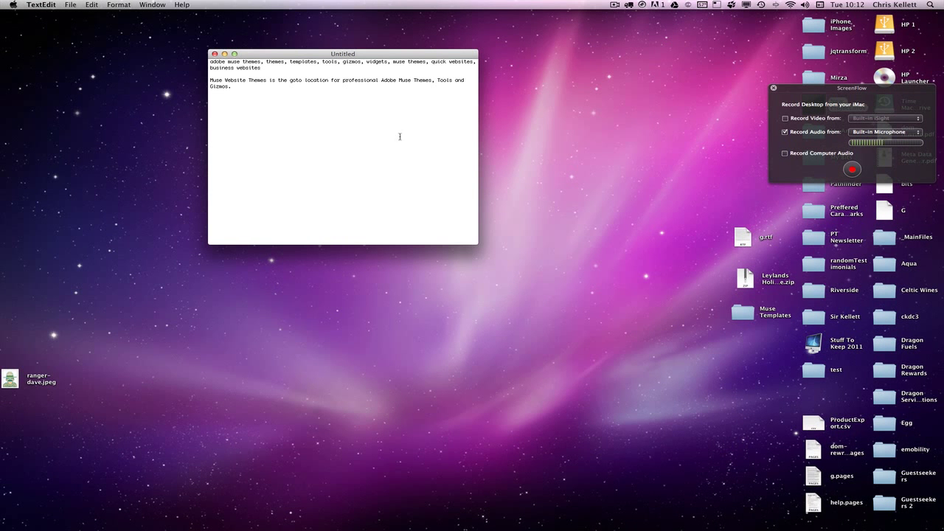
{"action": "left_click_drag", "start_coordinate": [271, 67], "coordinate": [181, 59]}
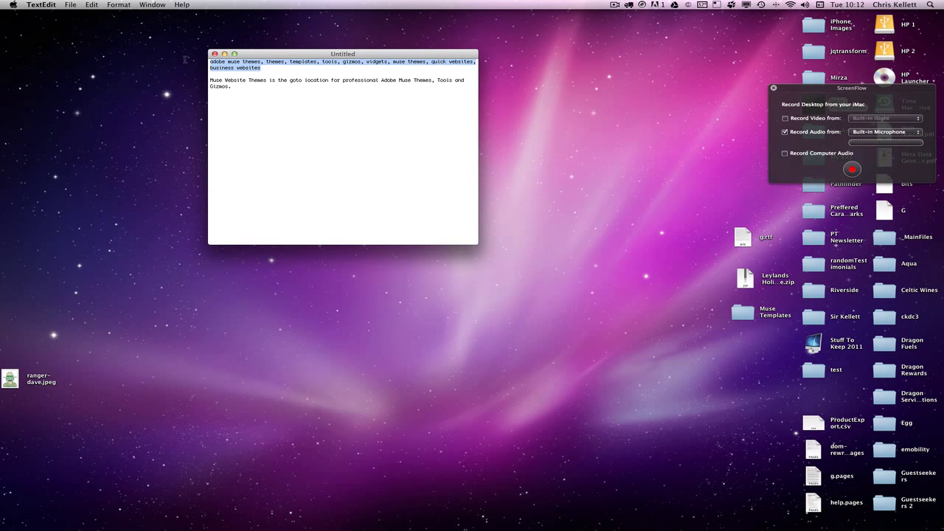
{"action": "key", "text": "super+c"}
{"action": "key", "text": "super+Tab"}
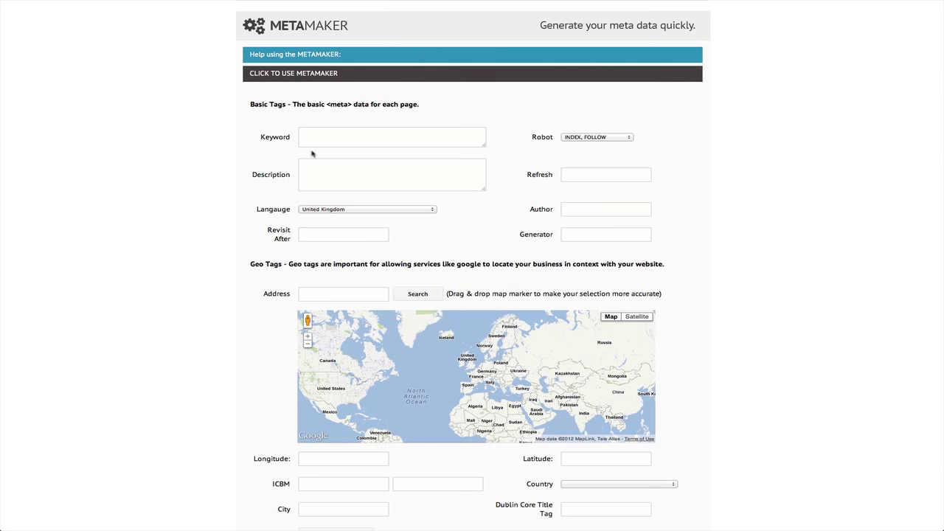
{"action": "left_click", "coordinate": [328, 137]}
{"action": "key", "text": "super+v"}
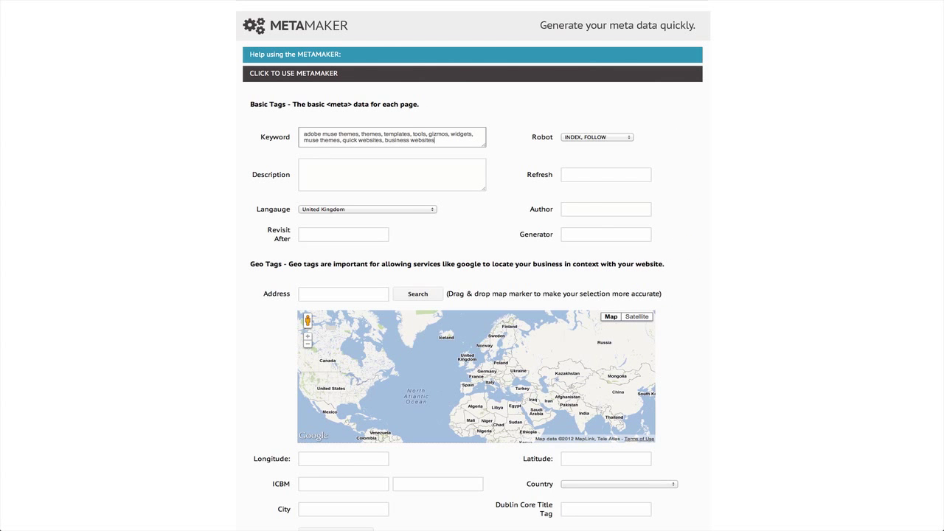
Copy the sentence about Muse Website Themes from the TextEdit note into the Description field in Chrome
{"action": "key", "text": "super+Tab"}
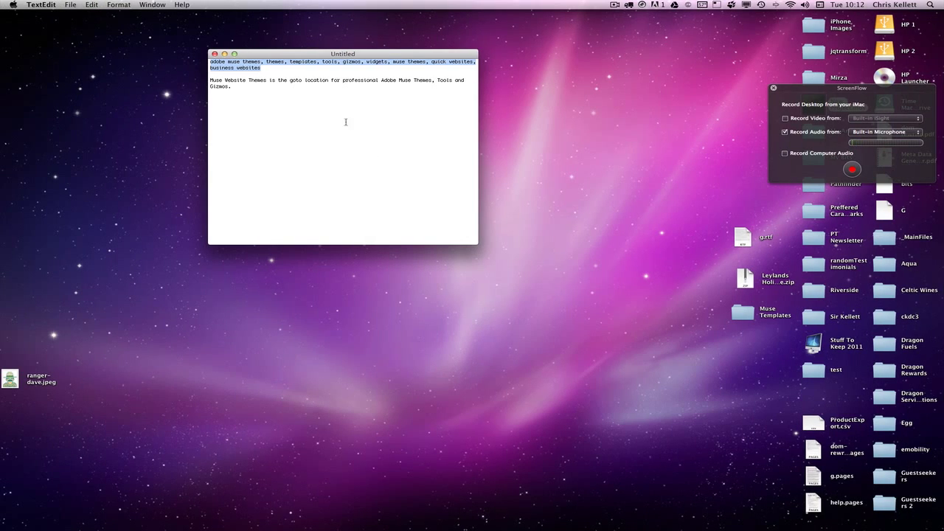
{"action": "left_click_drag", "start_coordinate": [283, 104], "coordinate": [194, 81]}
{"action": "key", "text": "super+c"}
{"action": "key", "text": "super+Tab"}
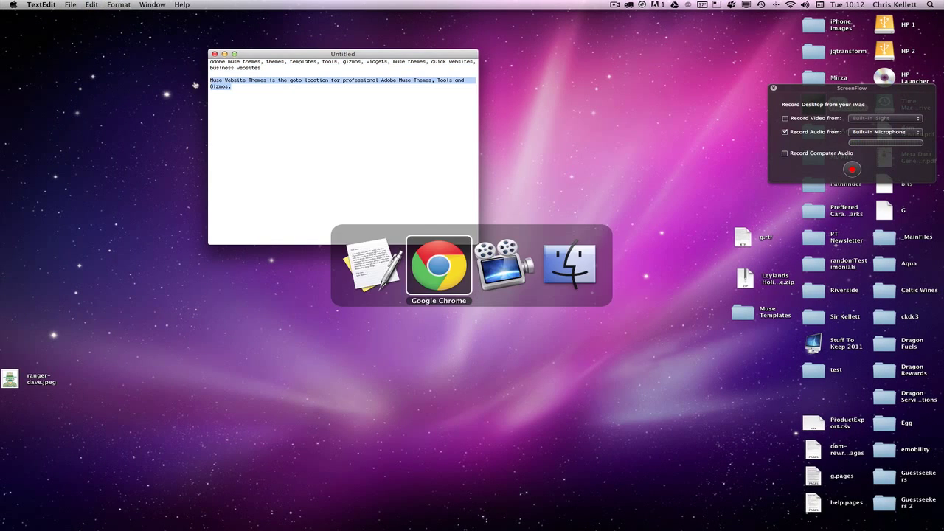
{"action": "left_click", "coordinate": [377, 175]}
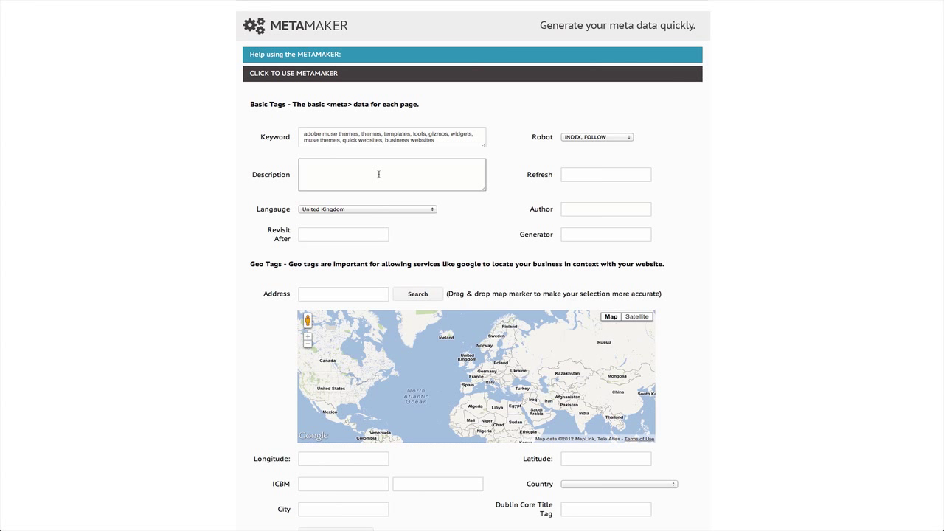
{"action": "key", "text": "super+v"}
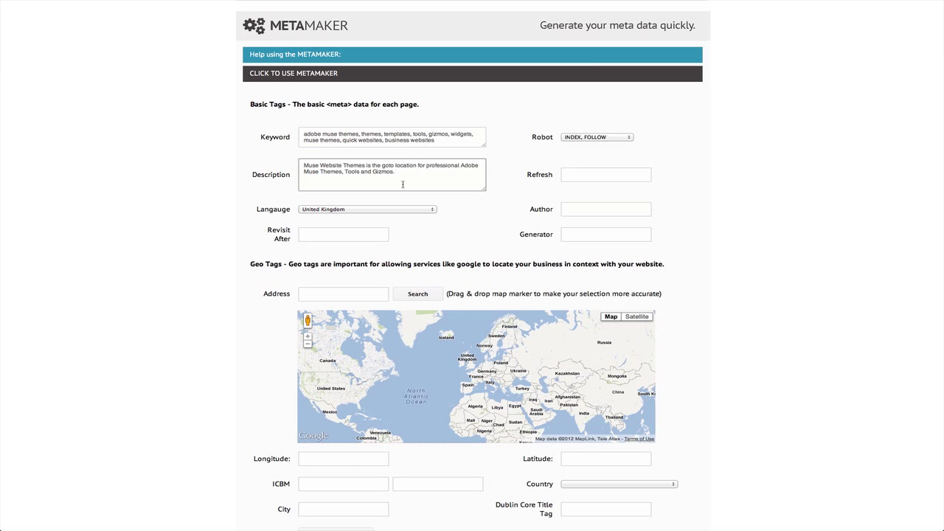
{"action": "left_click_drag", "start_coordinate": [396, 172], "coordinate": [302, 165]}
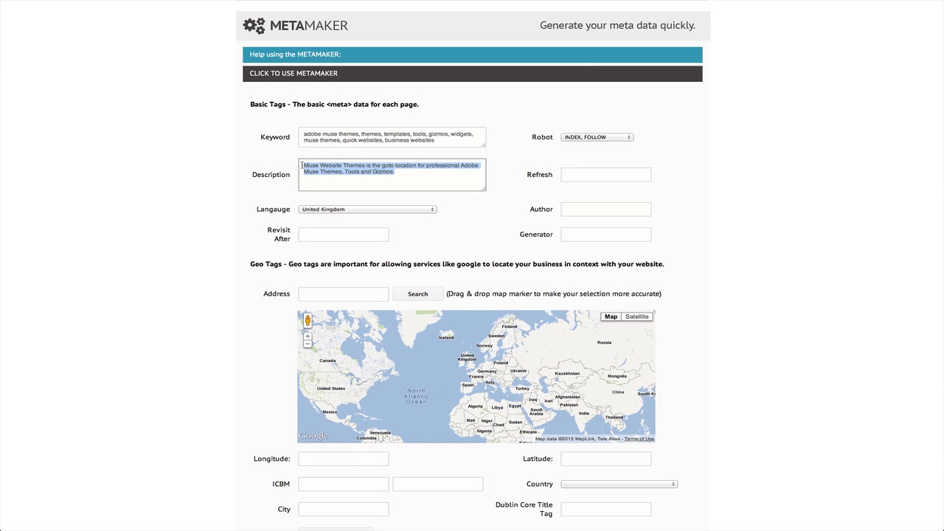
{"action": "left_click_drag", "start_coordinate": [400, 173], "coordinate": [310, 166]}
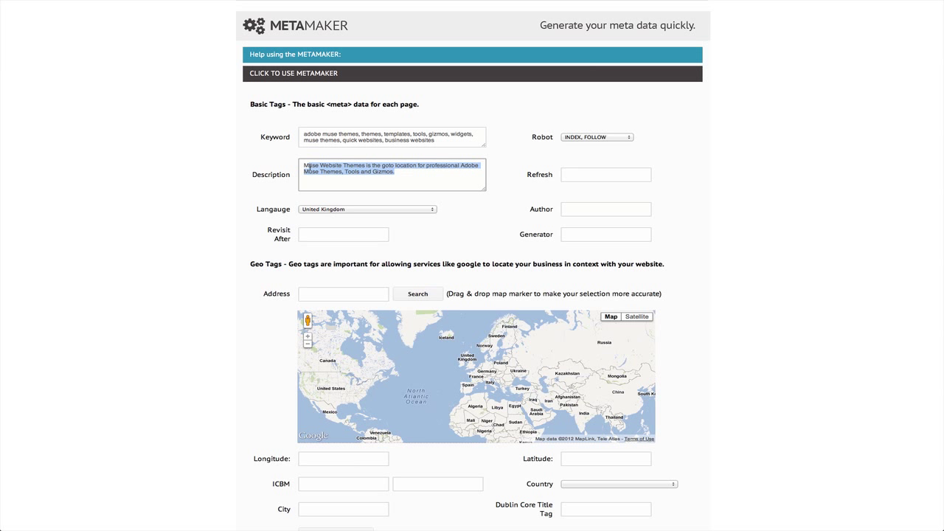
{"action": "left_click", "coordinate": [407, 175]}
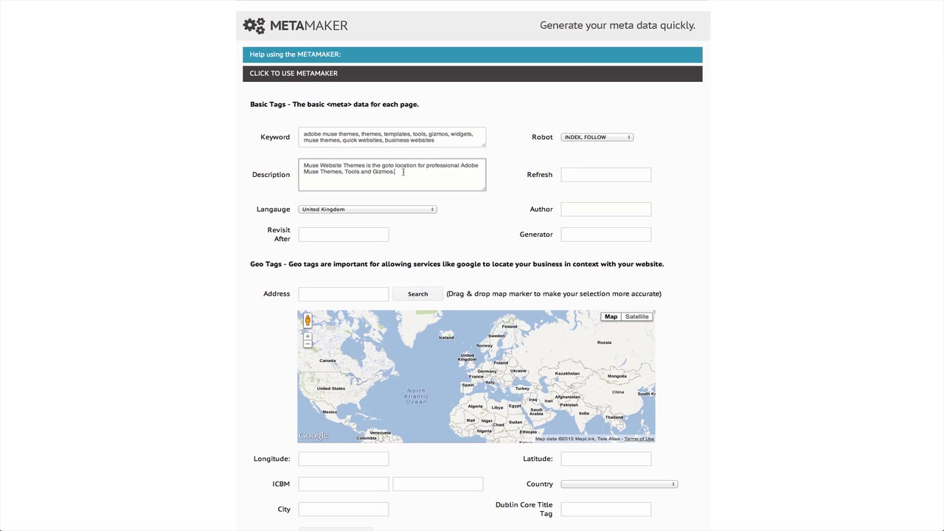
Set the Author tag to "Muse Website Themes" and the Generator tag to "Adobe Muse"
{"action": "scroll", "coordinate": [403, 171], "scroll_direction": "down", "scroll_amount": 1}
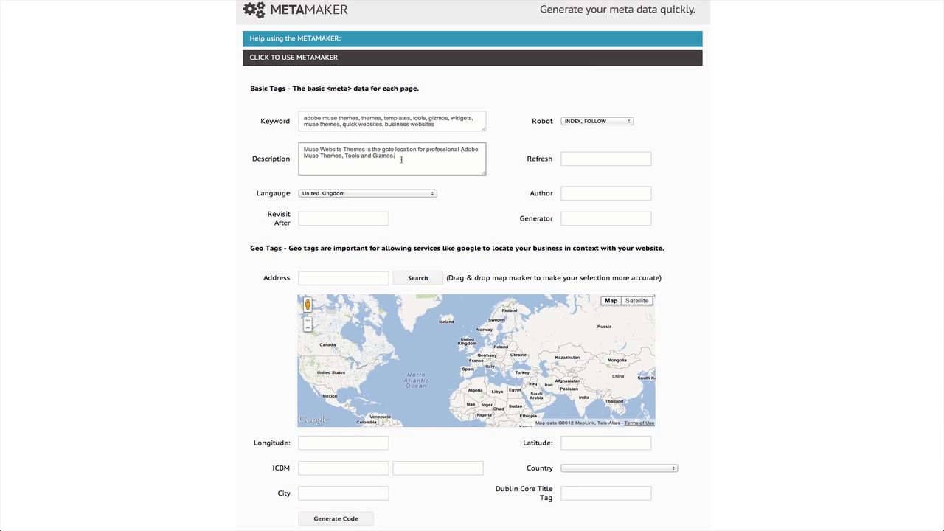
{"action": "scroll", "coordinate": [403, 160], "scroll_direction": "down", "scroll_amount": 1}
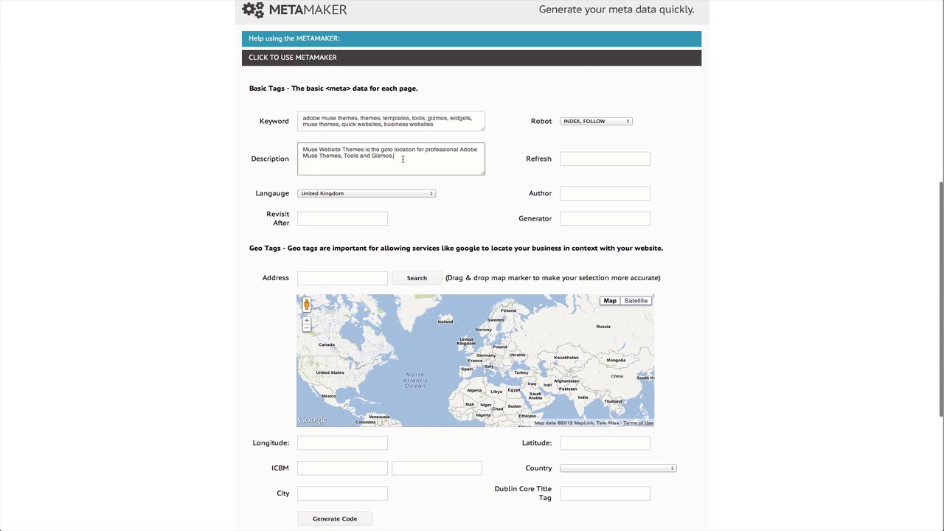
{"action": "scroll", "coordinate": [596, 129], "scroll_direction": "left", "scroll_amount": 1}
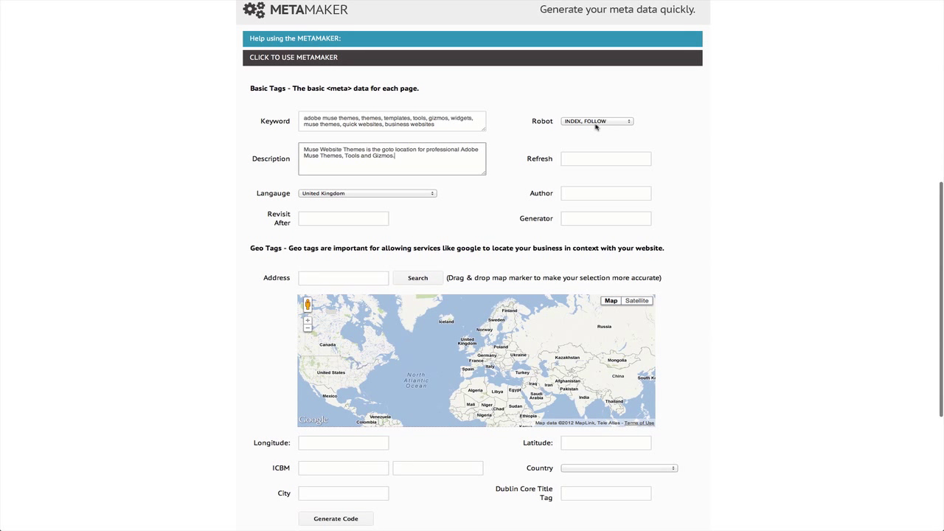
{"action": "left_click", "coordinate": [584, 194]}
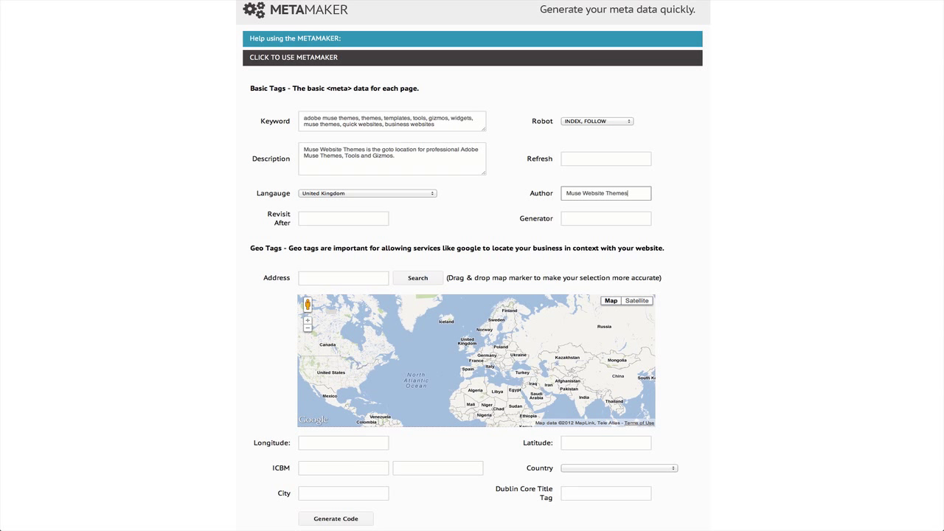
{"action": "left_click", "coordinate": [577, 214]}
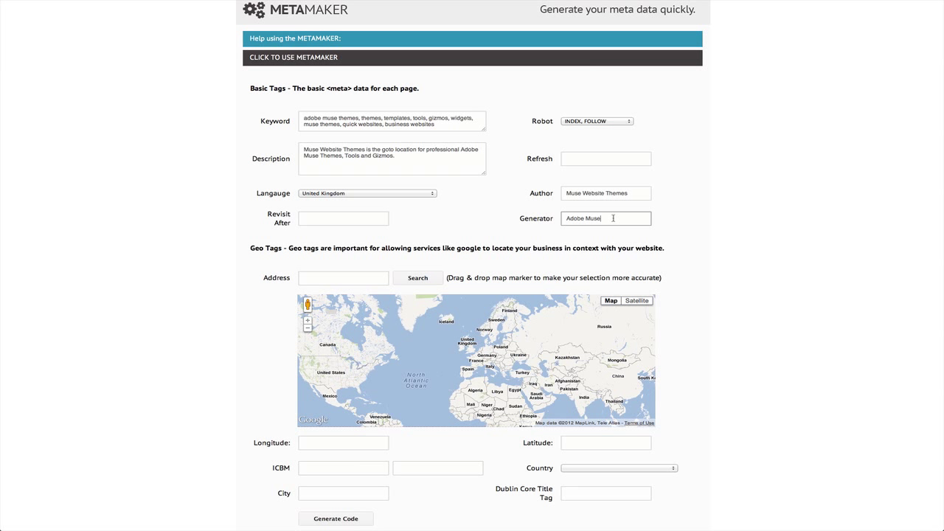
Set the Revisit After value to 30
{"action": "left_click", "coordinate": [331, 221]}
{"action": "left_click", "coordinate": [333, 219]}
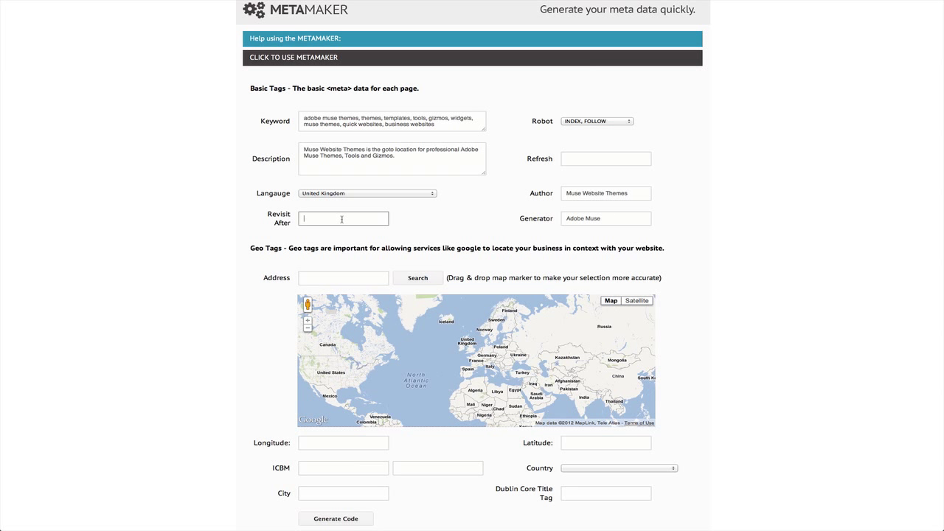
{"action": "scroll", "coordinate": [371, 209], "scroll_direction": "down", "scroll_amount": 3}
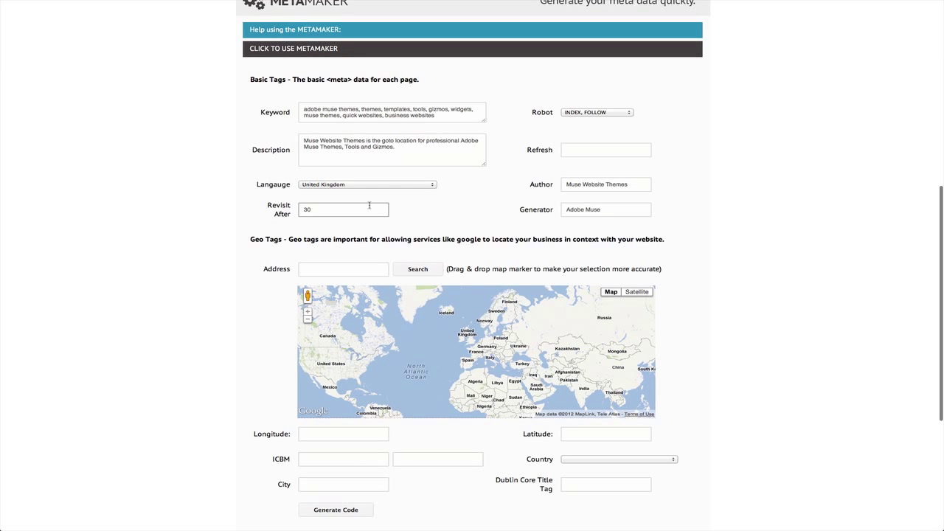
Fill the Geo Tags address details from the saved autofill entry starting with the house number, and look the address up on the map
{"action": "scroll", "coordinate": [321, 220], "scroll_direction": "down", "scroll_amount": 2}
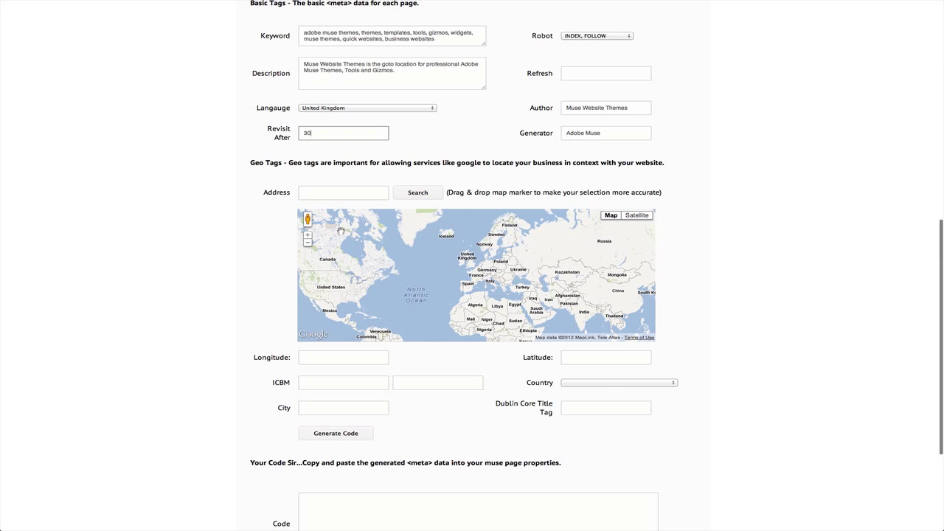
{"action": "left_click", "coordinate": [325, 191]}
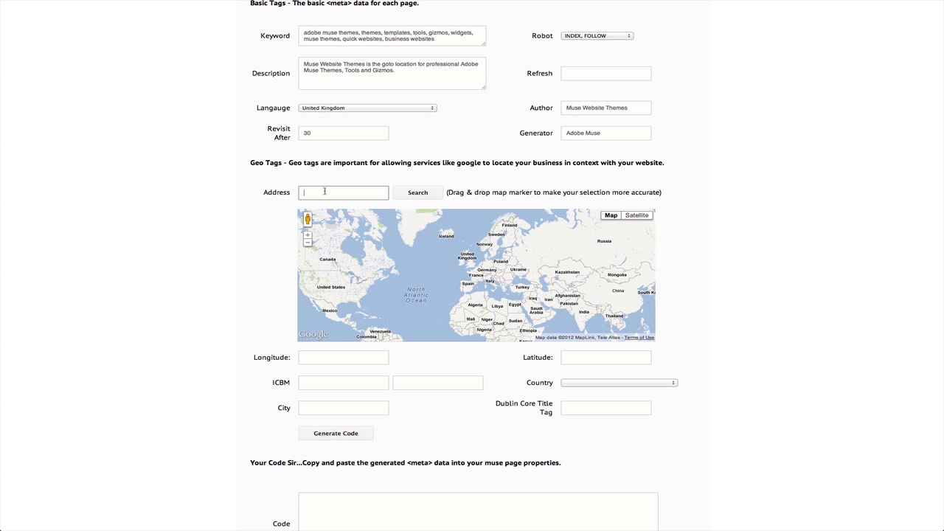
{"action": "type", "text": "11"}
{"action": "key", "text": "Down"}
{"action": "key", "text": "Return"}
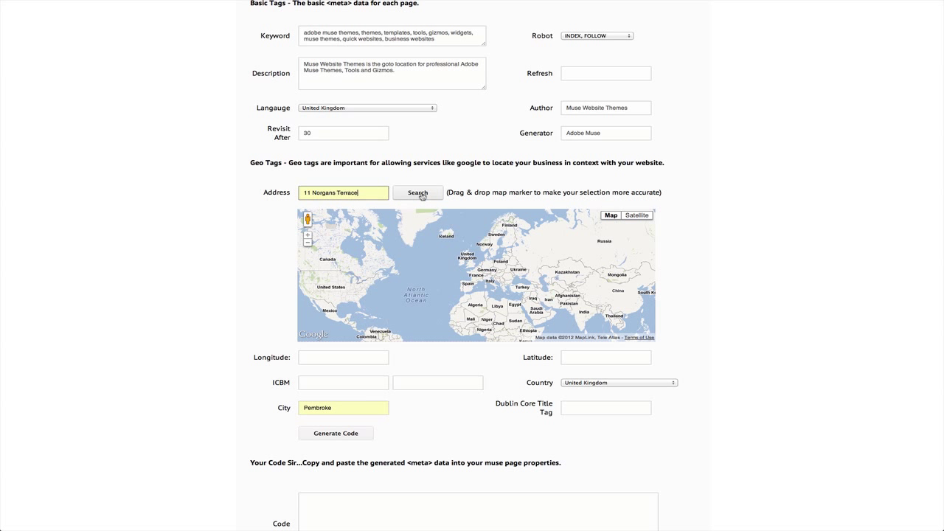
{"action": "left_click", "coordinate": [420, 193]}
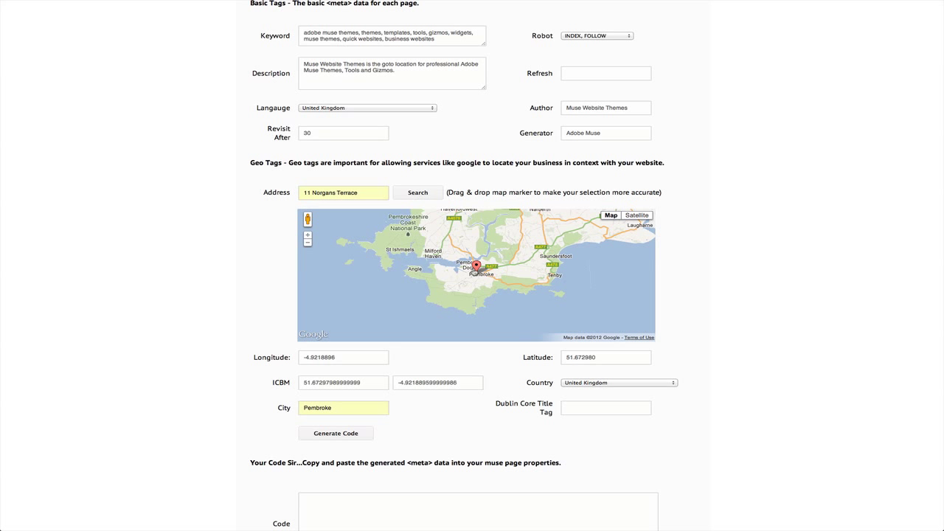
Refine the business location by moving the map marker slightly to the south-west of the address found
{"action": "left_click", "coordinate": [309, 236]}
{"action": "left_click", "coordinate": [309, 236]}
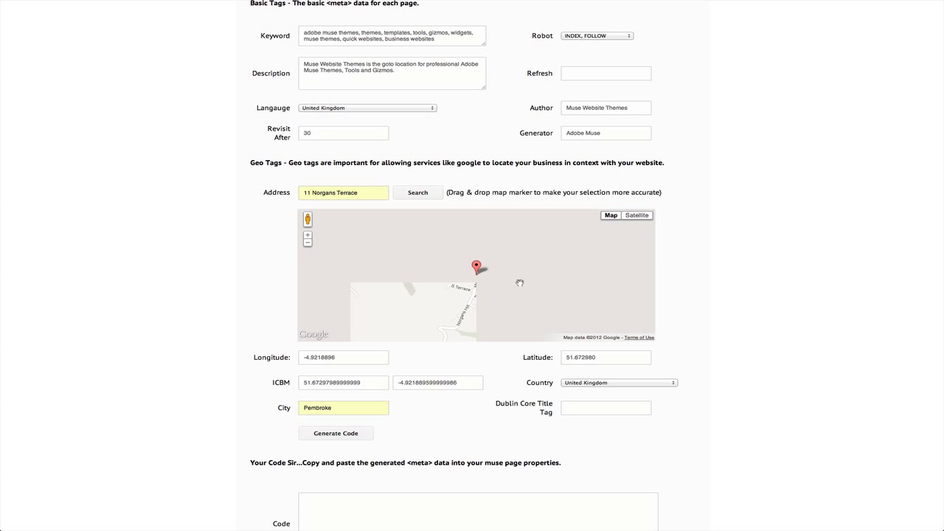
{"action": "left_click_drag", "start_coordinate": [478, 268], "coordinate": [473, 271]}
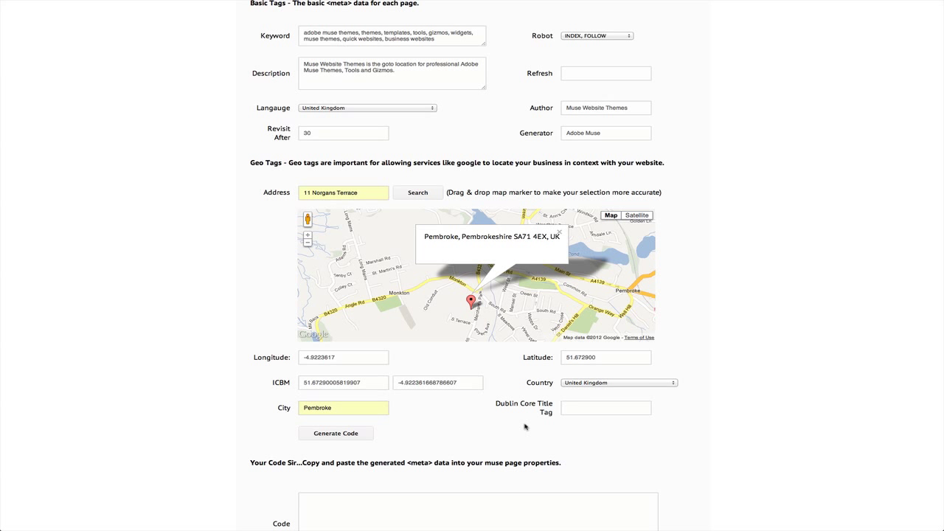
Generate the meta data code with the Dublin Core Title Tag left empty, and select all of the resulting code
{"action": "scroll", "coordinate": [461, 419], "scroll_direction": "down", "scroll_amount": 2}
{"action": "left_click", "coordinate": [575, 340]}
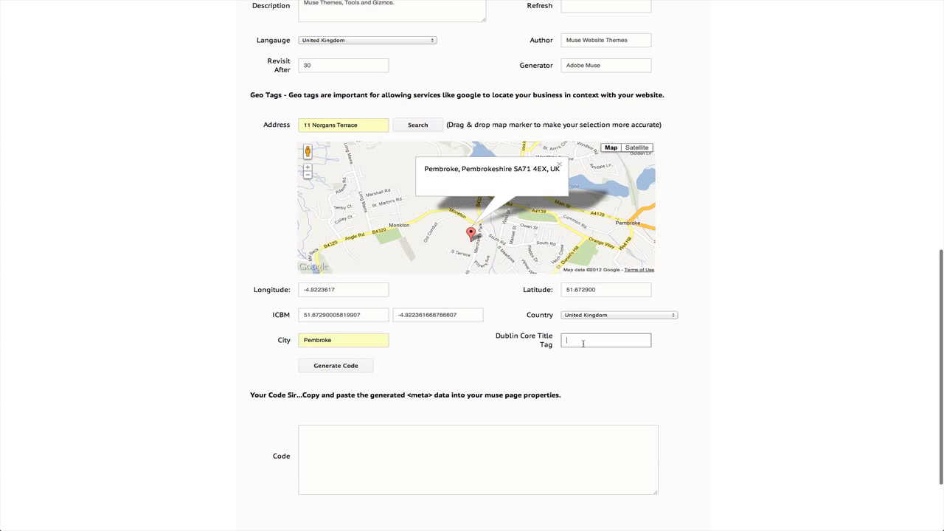
{"action": "left_click", "coordinate": [358, 367]}
{"action": "scroll", "coordinate": [443, 453], "scroll_direction": "down", "scroll_amount": 1}
{"action": "scroll", "coordinate": [455, 466], "scroll_direction": "down", "scroll_amount": 2}
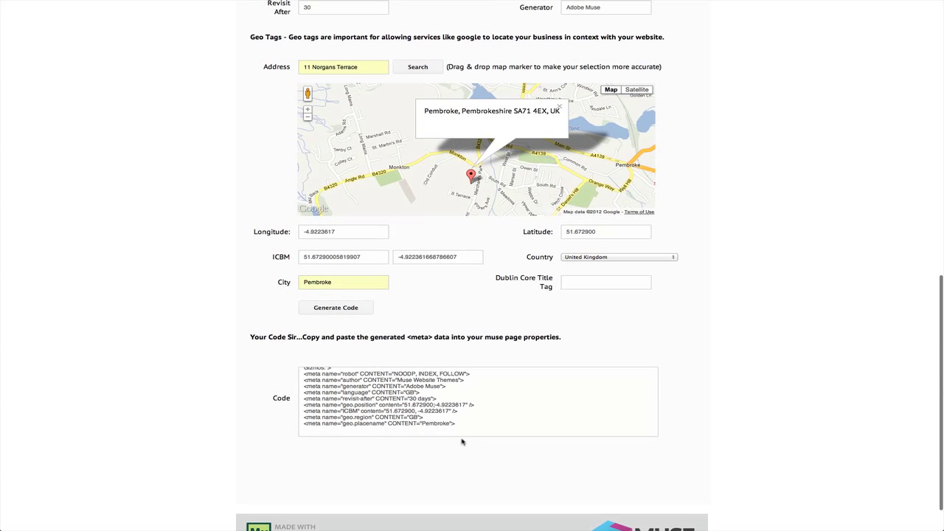
{"action": "left_click_drag", "start_coordinate": [462, 439], "coordinate": [302, 373]}
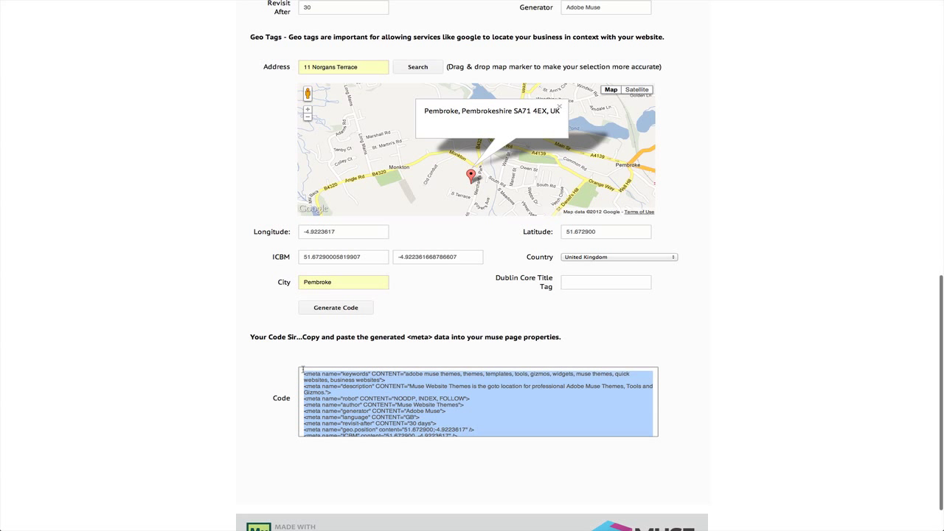
{"action": "scroll", "coordinate": [439, 399], "scroll_direction": "down", "scroll_amount": 3}
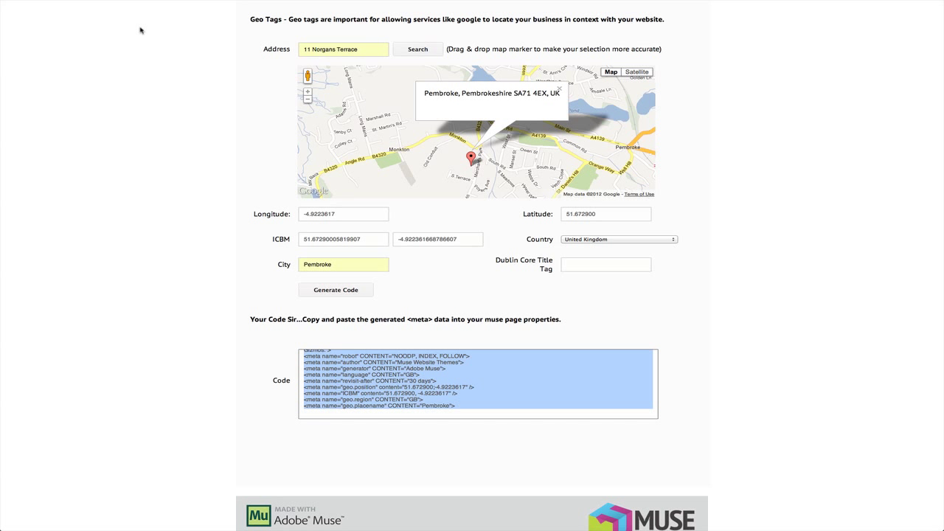
Switch to Adobe Muse and bring up the gs_v1 site plan
{"action": "mouse_move", "coordinate": [171, 3]}
{"action": "key", "text": "super+Tab"}
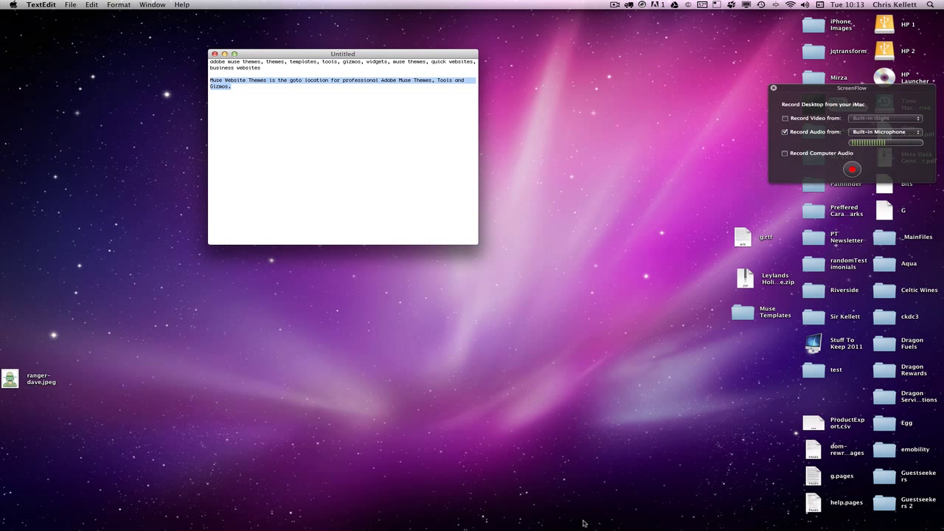
{"action": "left_click", "coordinate": [590, 512]}
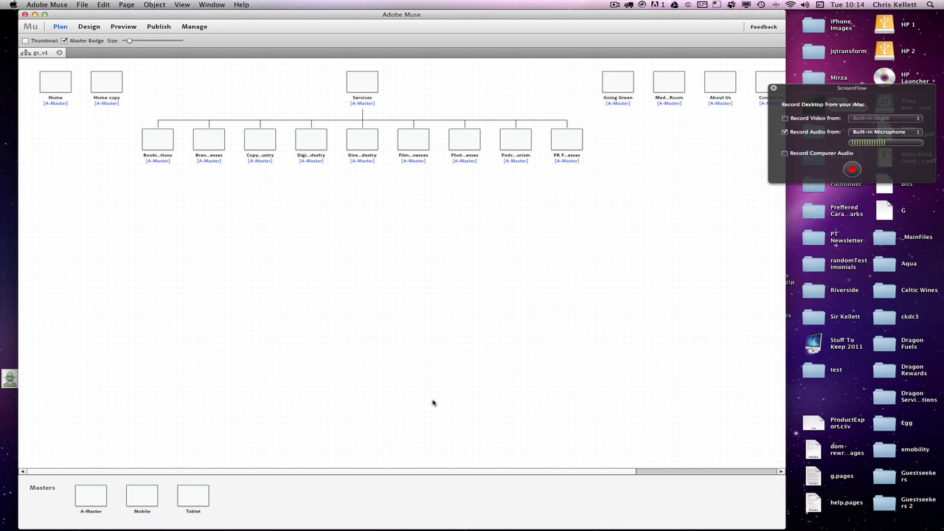
Return to the METAMAKER page in Chrome and copy the selected meta data code
{"action": "mouse_move", "coordinate": [476, 501]}
{"action": "key", "text": "super+Tab"}
{"action": "key", "text": "super+Tab"}
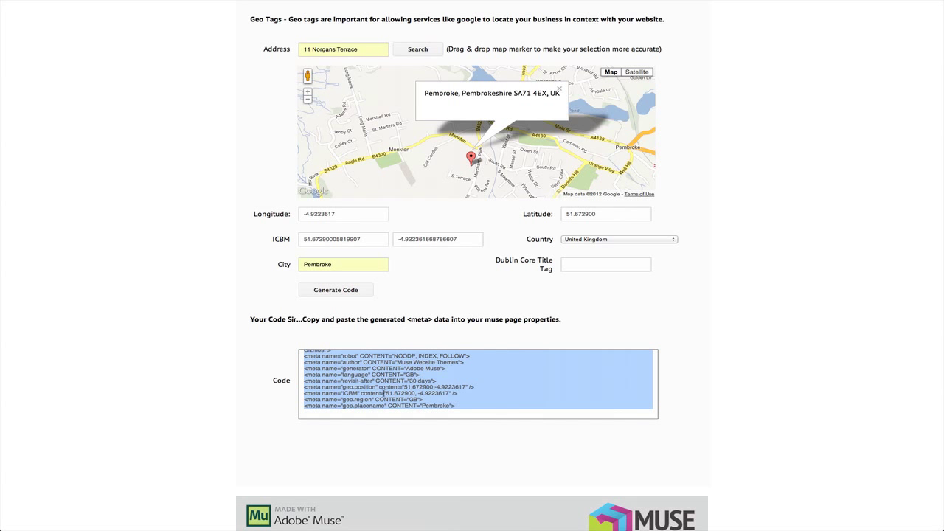
{"action": "right_click", "coordinate": [383, 386]}
{"action": "left_click", "coordinate": [415, 387]}
Switch to Adobe Muse and open the metadata settings in the Home page's properties
{"action": "key", "text": "super+Tab"}
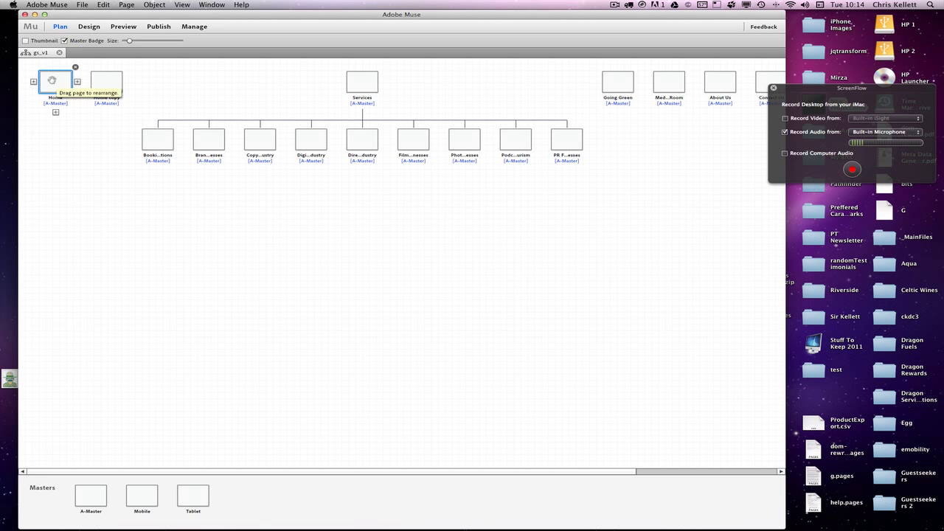
{"action": "right_click", "coordinate": [51, 80]}
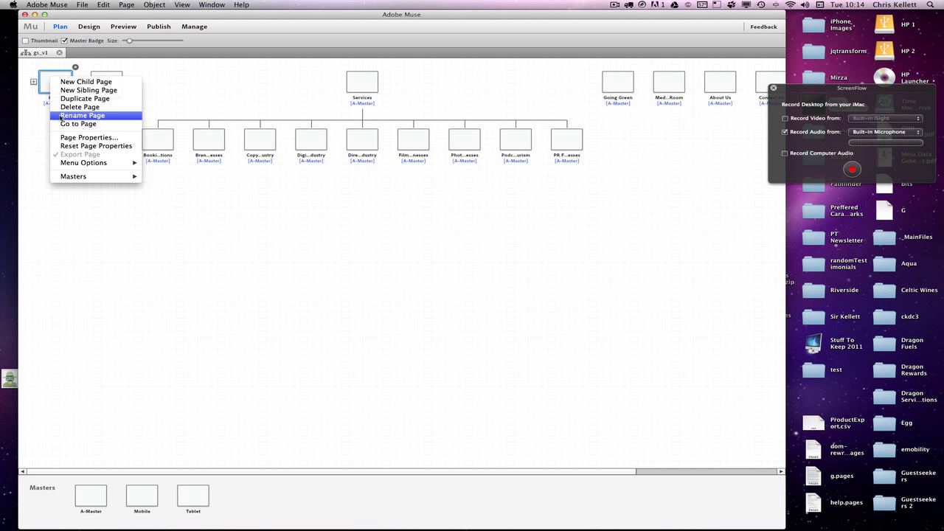
{"action": "left_click", "coordinate": [62, 138]}
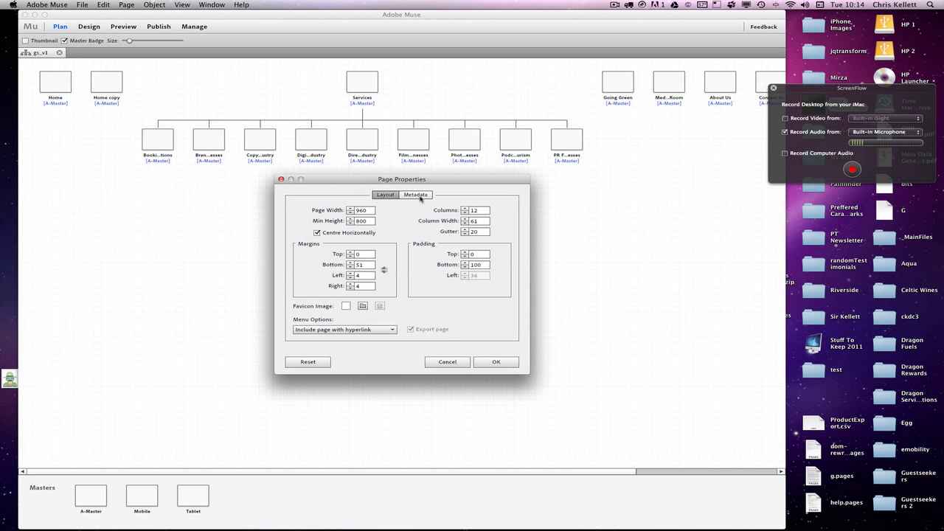
{"action": "left_click", "coordinate": [420, 197]}
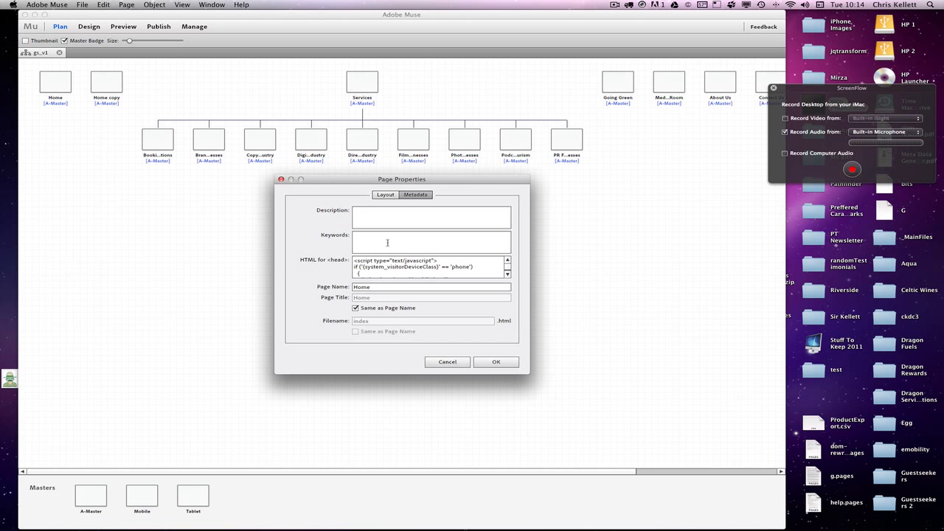
{"action": "left_click", "coordinate": [383, 217]}
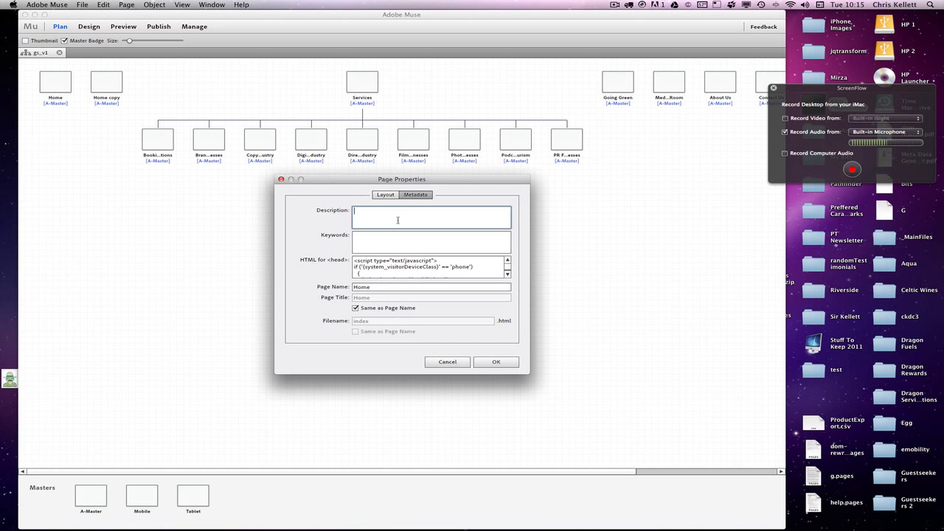
{"action": "mouse_move", "coordinate": [465, 523]}
Paste the copied meta data code on a new line above the existing script in HTML for <head>
{"action": "left_click", "coordinate": [355, 261]}
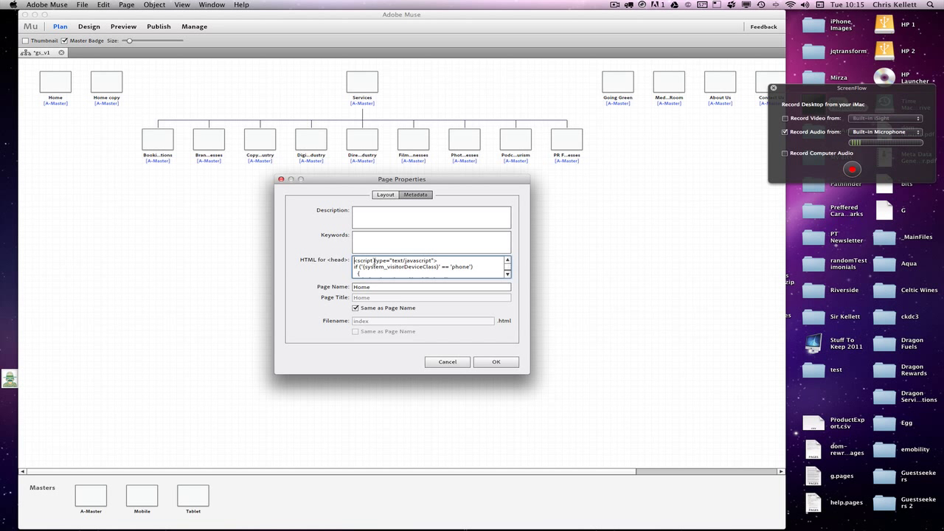
{"action": "key", "text": "Return"}
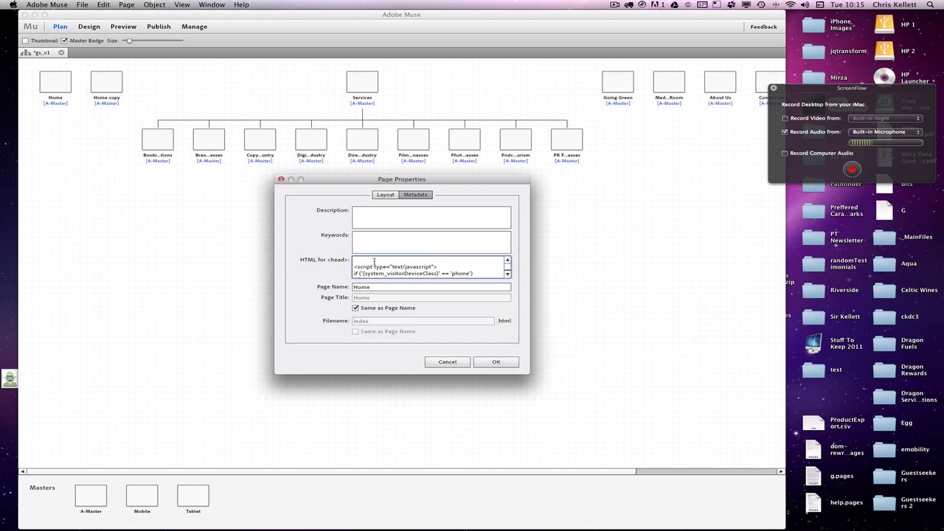
{"action": "key", "text": "super+v"}
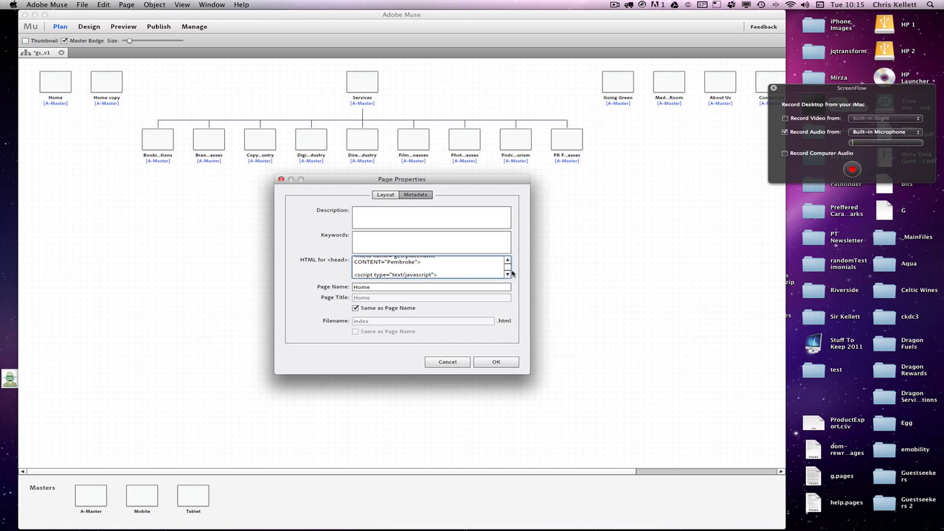
Remove the pasted meta data code from HTML for <head> and accept the Home page's properties
{"action": "left_click_drag", "start_coordinate": [383, 257], "coordinate": [327, 246]}
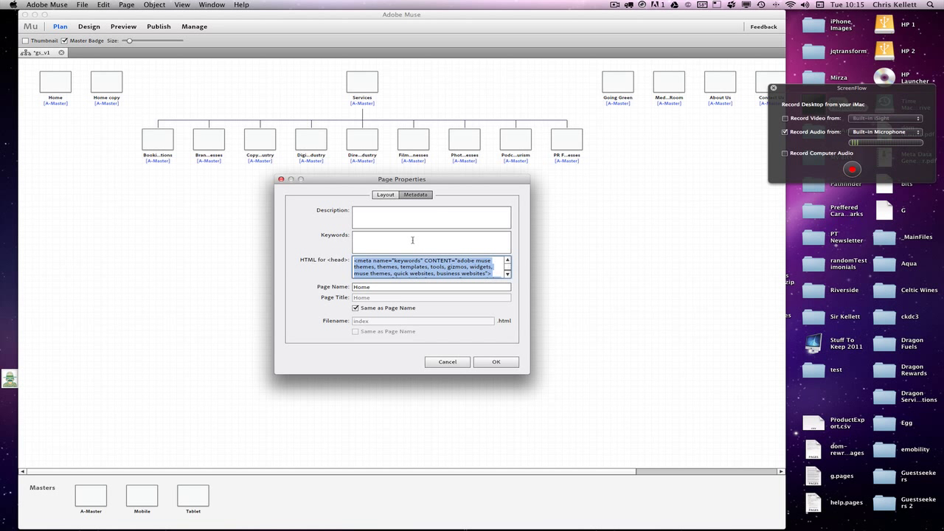
{"action": "key", "text": "super+v"}
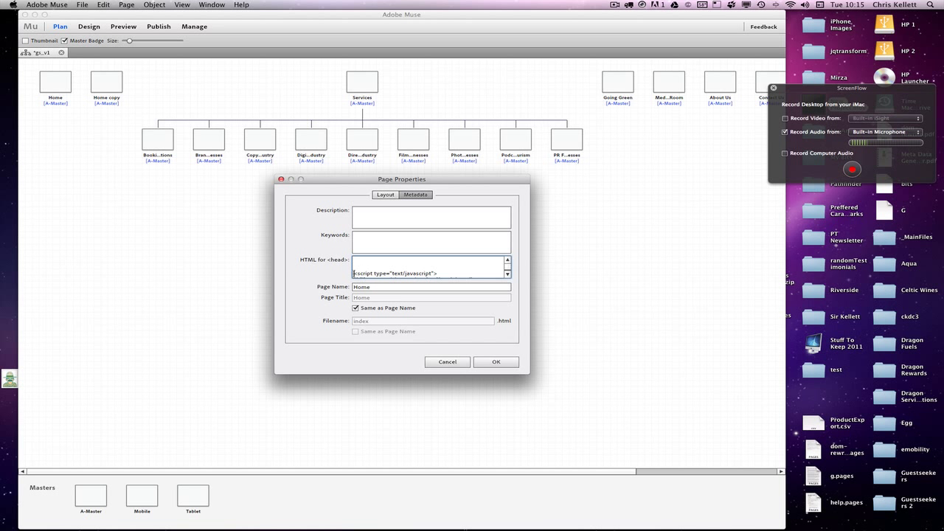
{"action": "scroll", "coordinate": [478, 262], "scroll_direction": "up", "scroll_amount": 2}
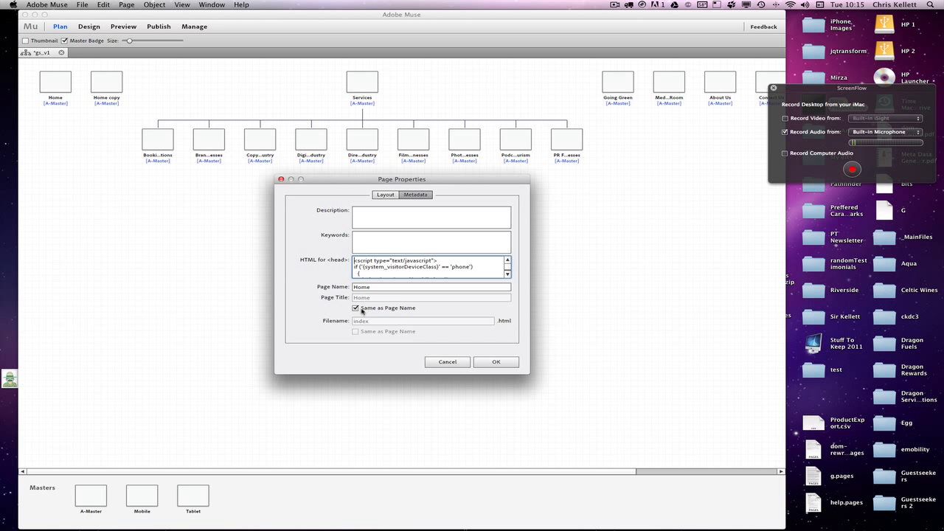
{"action": "left_click", "coordinate": [496, 362]}
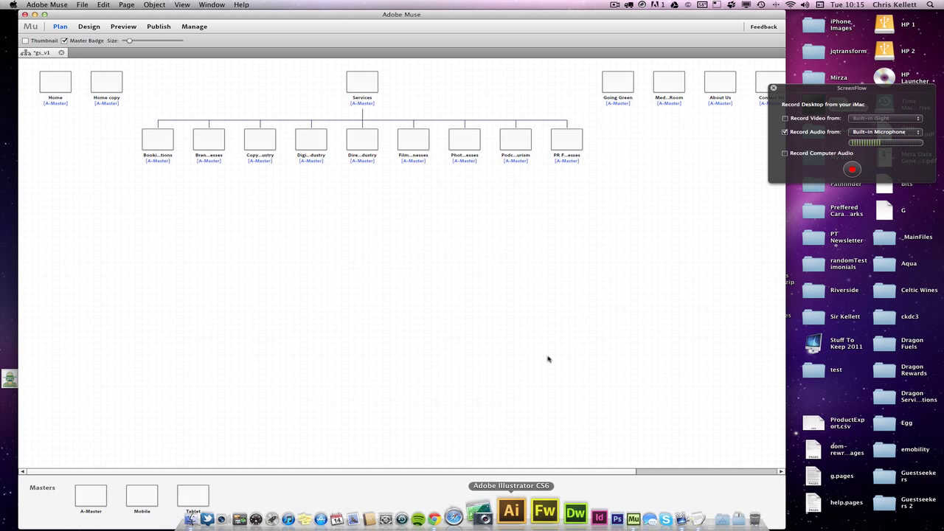
Return to Chrome and review the METAMAKER form from its basic tags through the geo tags and generated code
{"action": "key", "text": "super+Tab"}
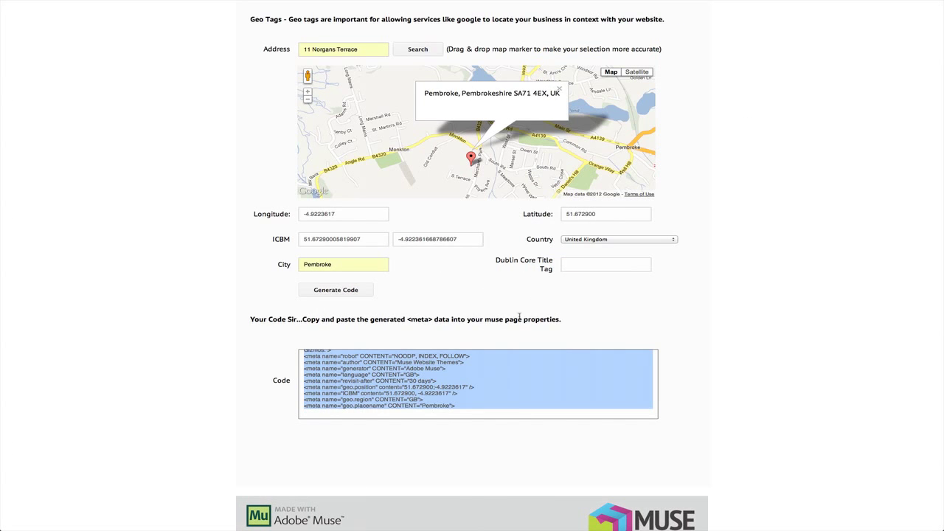
{"action": "scroll", "coordinate": [702, 311], "scroll_direction": "up", "scroll_amount": 3}
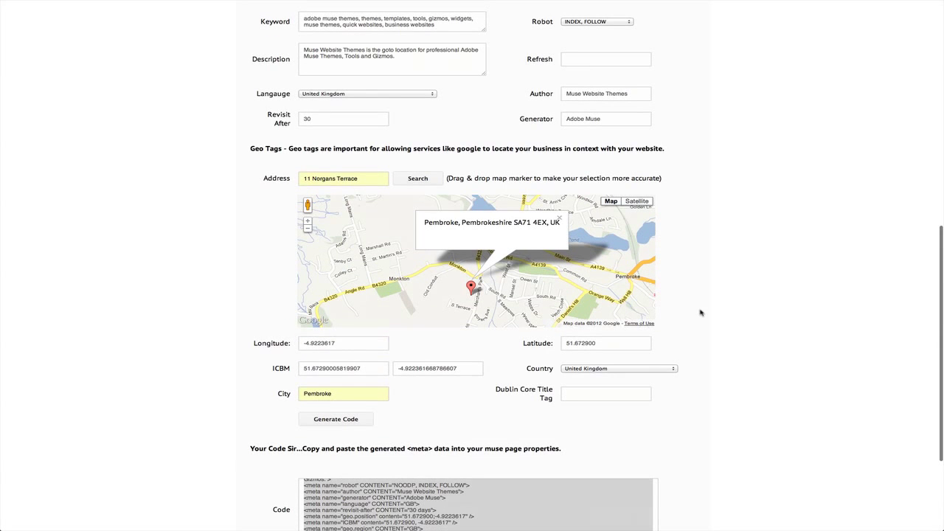
{"action": "scroll", "coordinate": [702, 312], "scroll_direction": "up", "scroll_amount": 4}
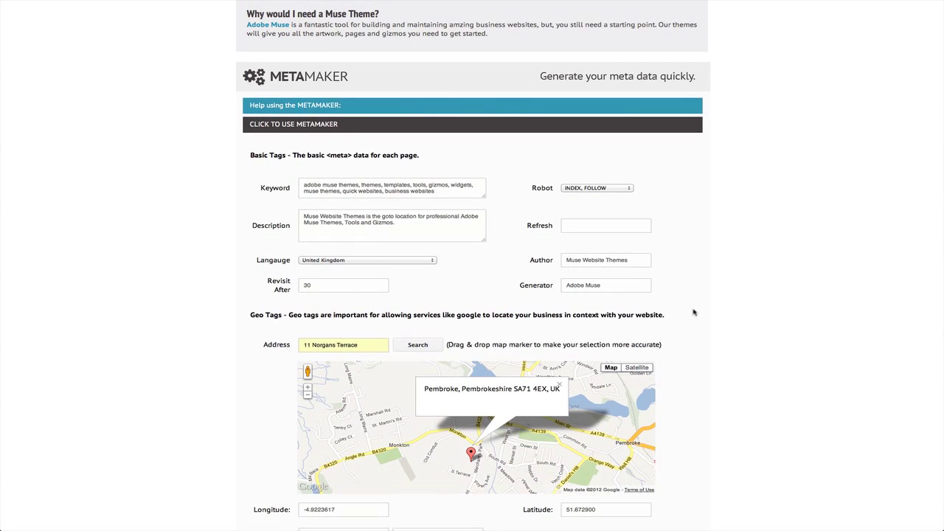
{"action": "scroll", "coordinate": [694, 313], "scroll_direction": "down", "scroll_amount": 2}
{"action": "scroll", "coordinate": [693, 313], "scroll_direction": "down", "scroll_amount": 2}
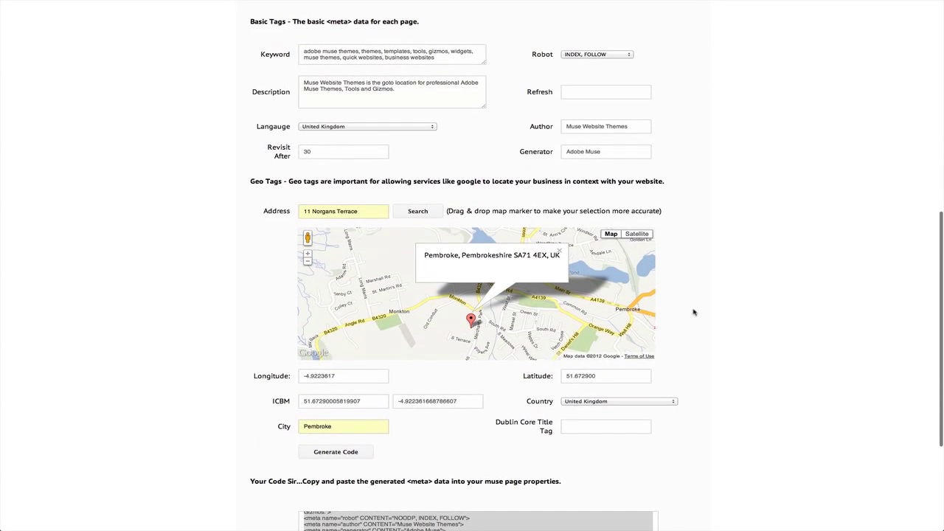
{"action": "scroll", "coordinate": [693, 313], "scroll_direction": "down", "scroll_amount": 4}
{"action": "scroll", "coordinate": [693, 312], "scroll_direction": "up", "scroll_amount": 8}
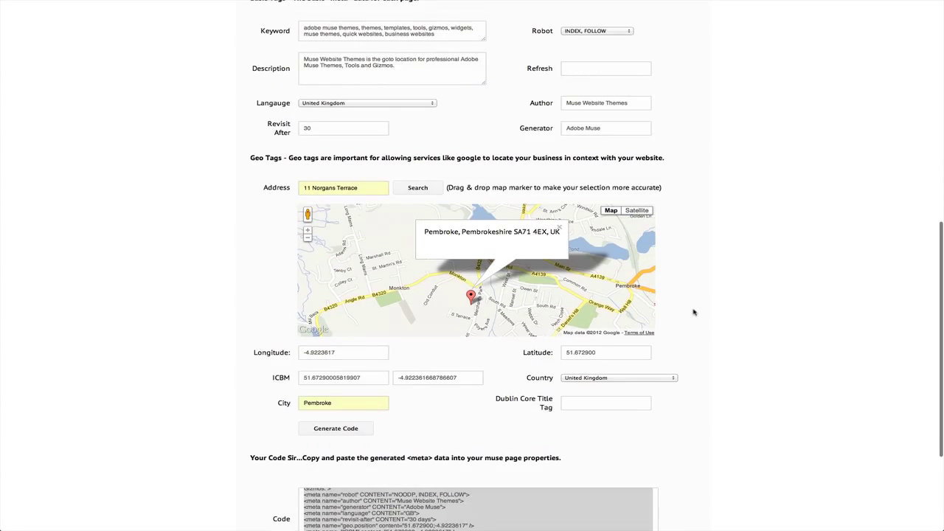
{"action": "scroll", "coordinate": [693, 312], "scroll_direction": "up", "scroll_amount": 7}
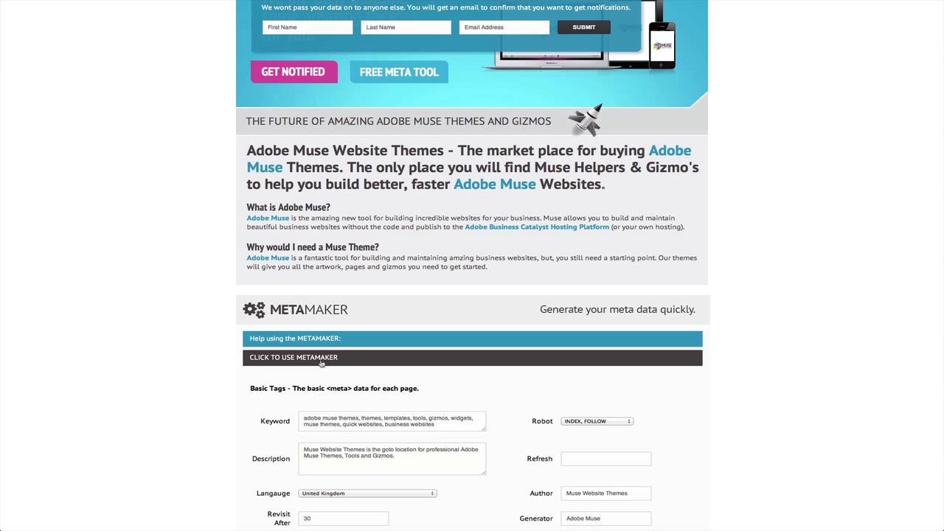
{"action": "scroll", "coordinate": [325, 359], "scroll_direction": "down", "scroll_amount": 2}
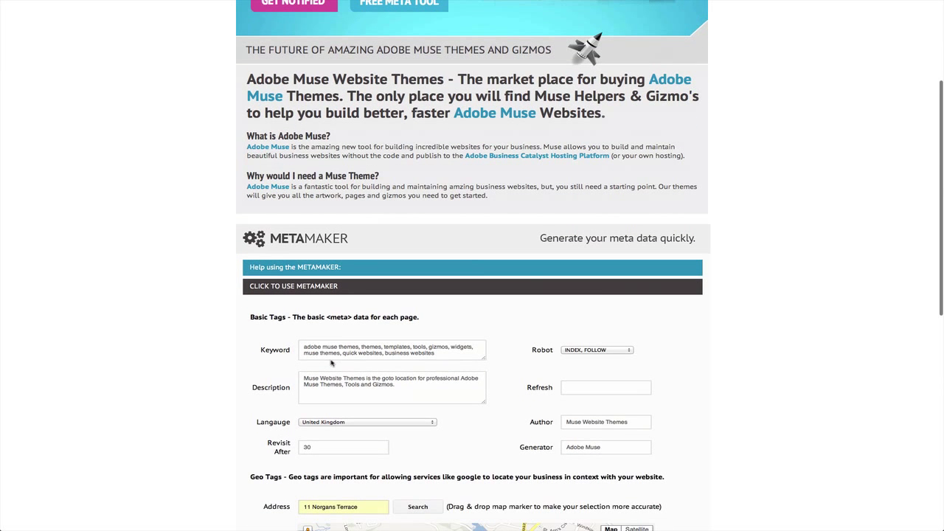
Collapse the METAMAKER form and the whole METAMAKER section on the Muse Website Themes page
{"action": "left_click", "coordinate": [356, 290]}
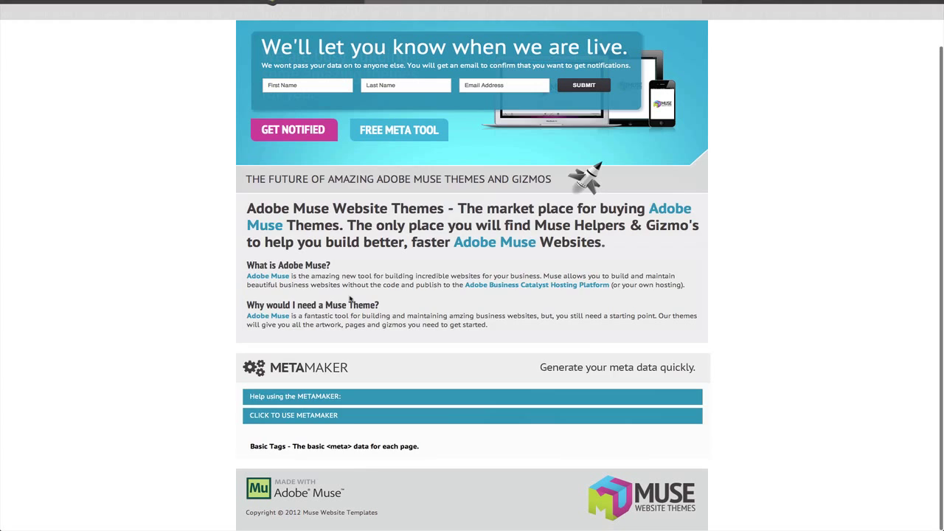
{"action": "left_click", "coordinate": [389, 405]}
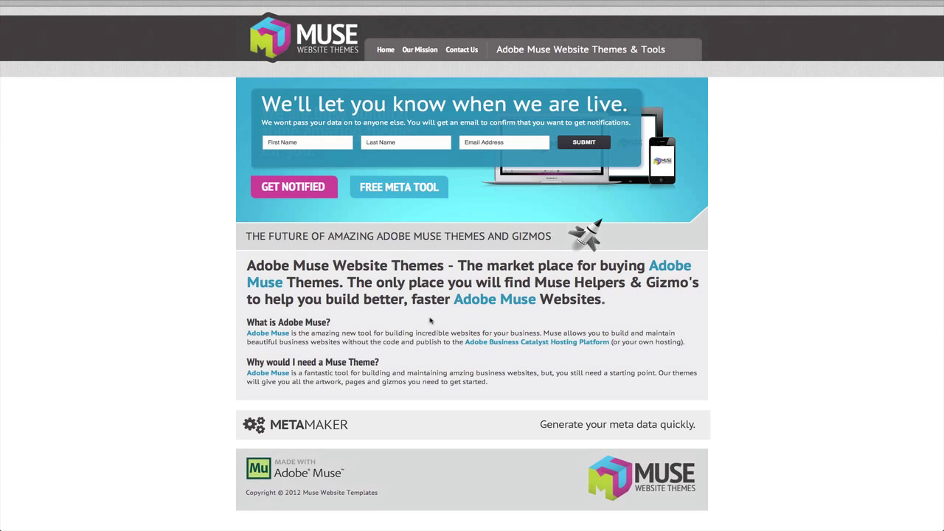
{"action": "scroll", "coordinate": [431, 320], "scroll_direction": "down", "scroll_amount": 1}
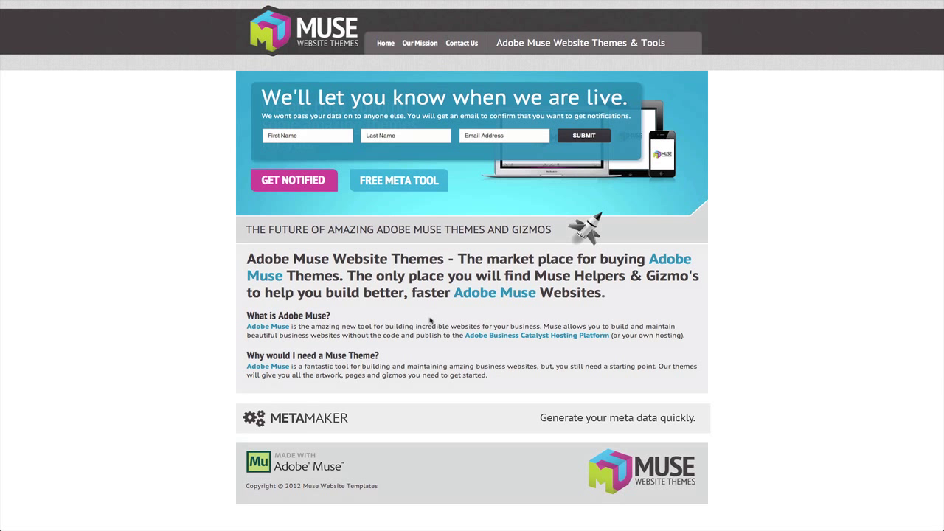